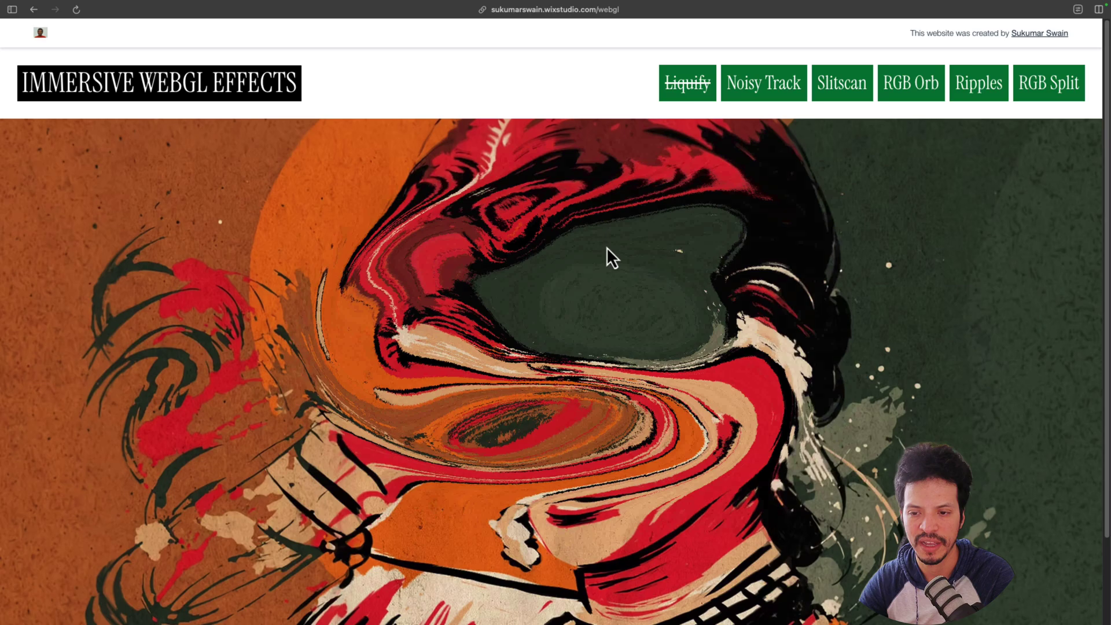
Preview the Noisy Track, Slitscan, RGB Orb, Ripples and RGB Split effect demos in turn
{"action": "left_click", "coordinate": [768, 83]}
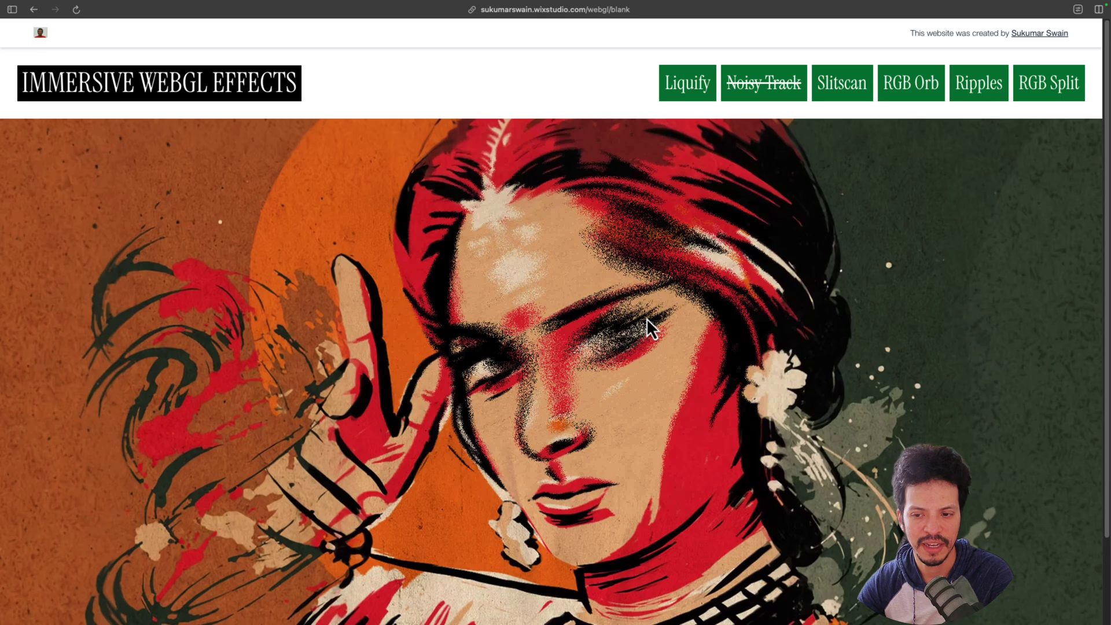
{"action": "left_click", "coordinate": [838, 93]}
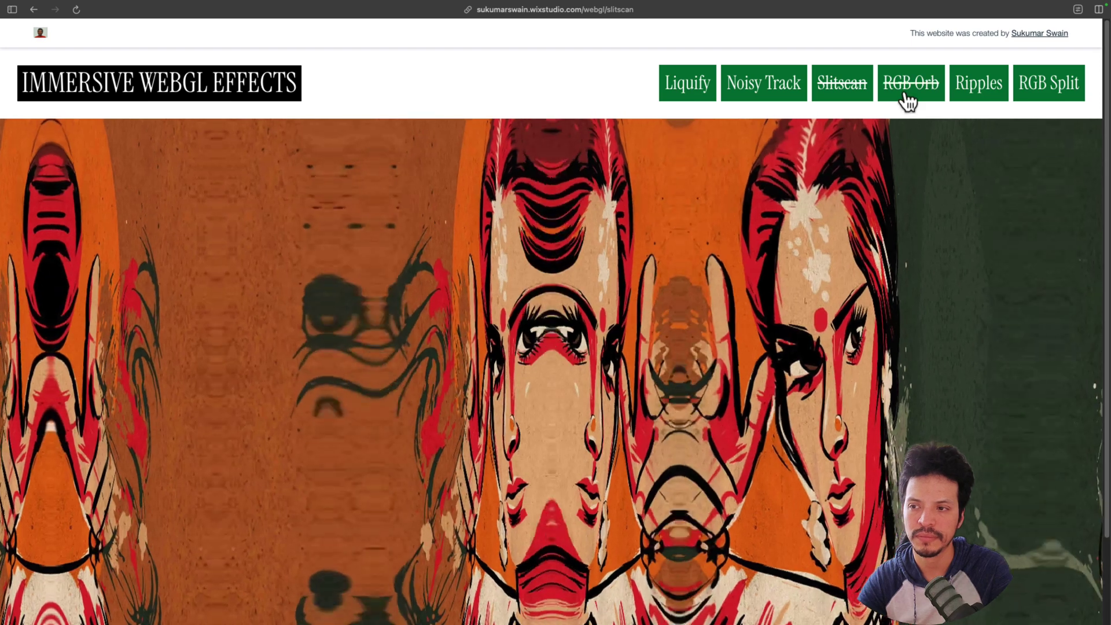
{"action": "left_click", "coordinate": [903, 94]}
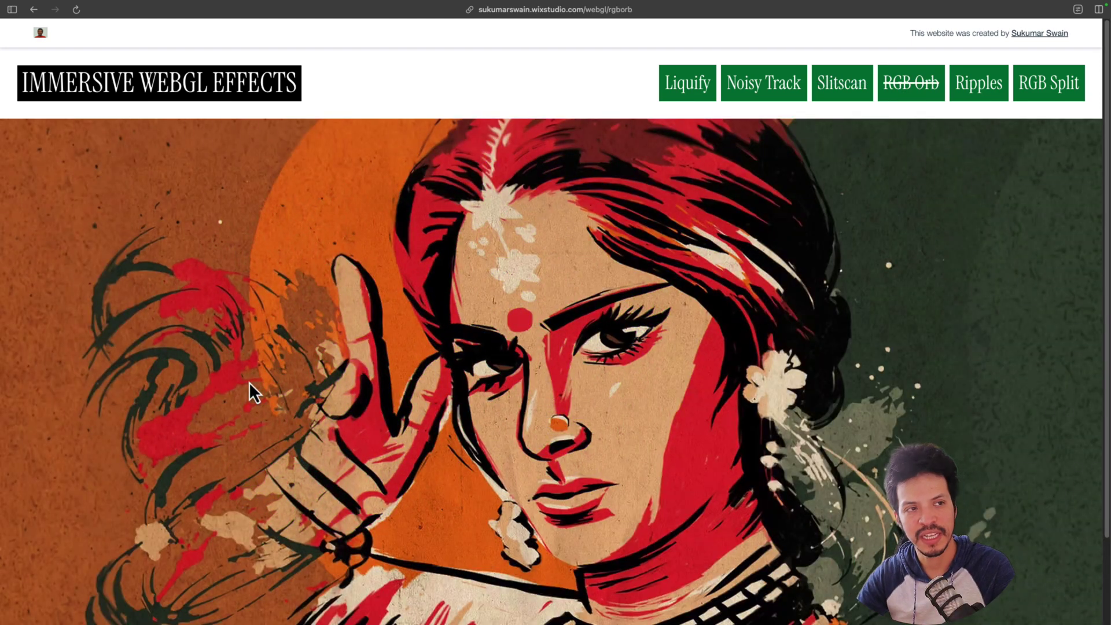
{"action": "left_click", "coordinate": [995, 89]}
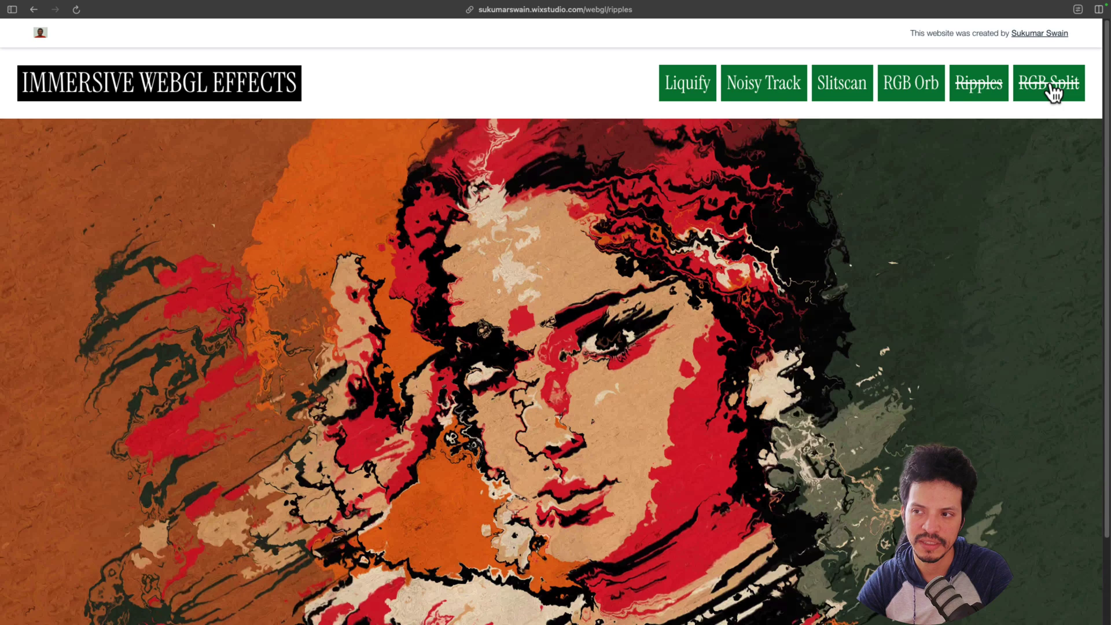
{"action": "left_click", "coordinate": [1050, 86]}
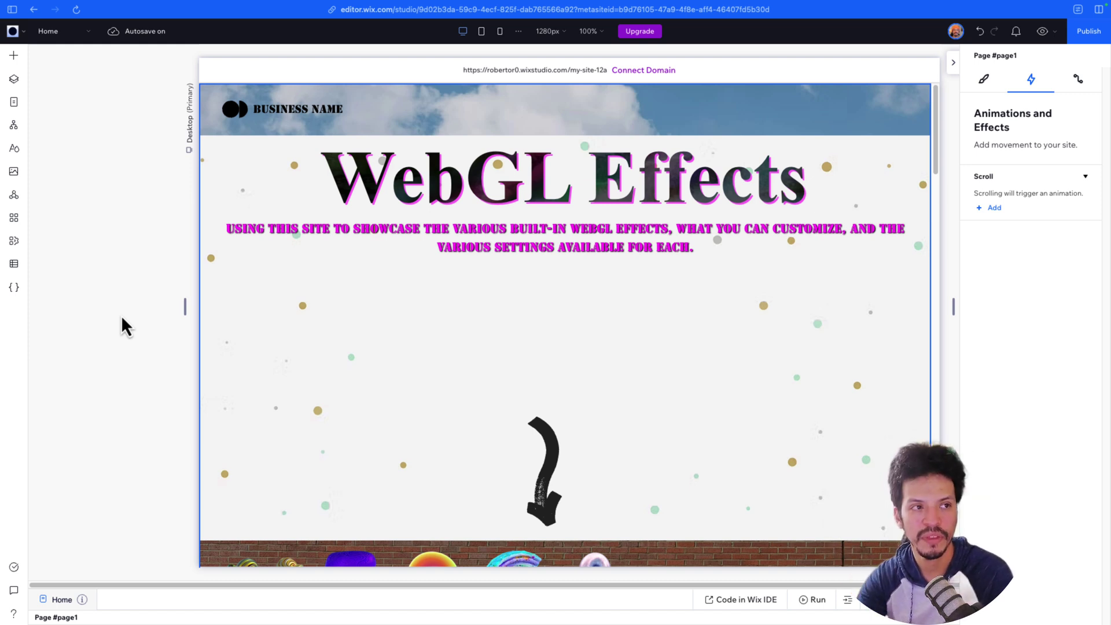
Select the WebGL Effects title section and insert a new empty section above it
{"action": "left_click", "coordinate": [356, 313]}
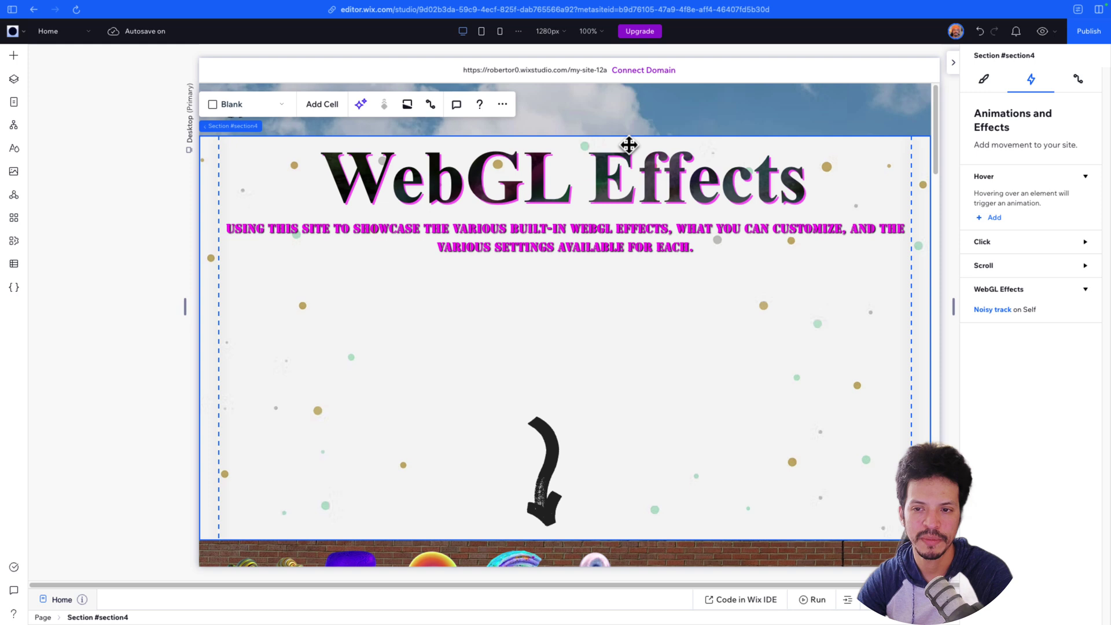
{"action": "left_click", "coordinate": [559, 138]}
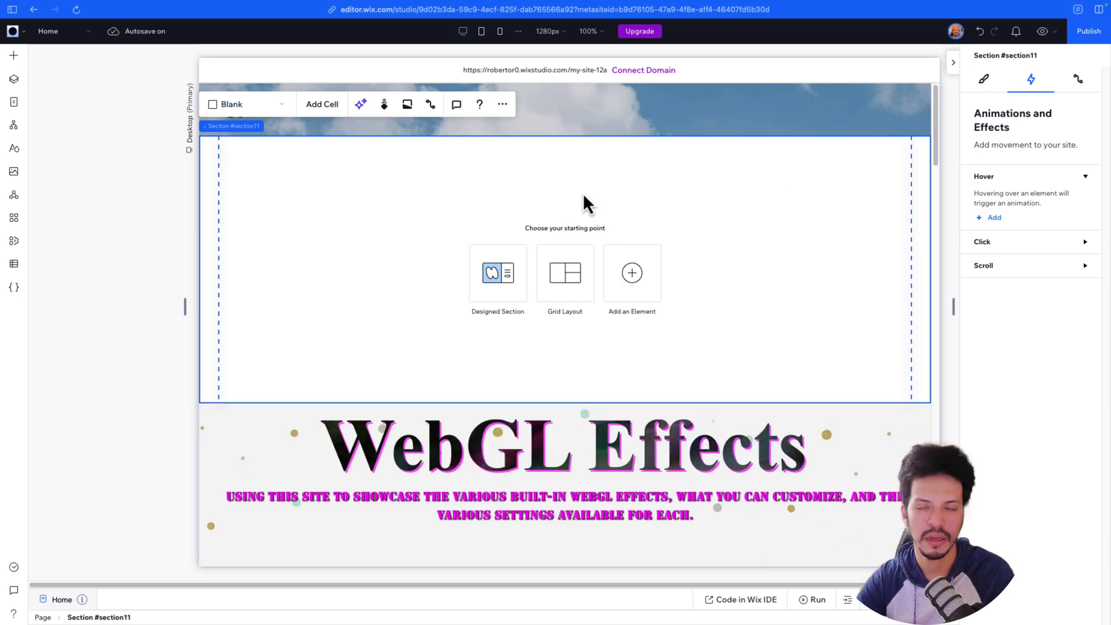
Review the new section's design and effects settings, then Quick Add a desert image into it
{"action": "left_click", "coordinate": [991, 81]}
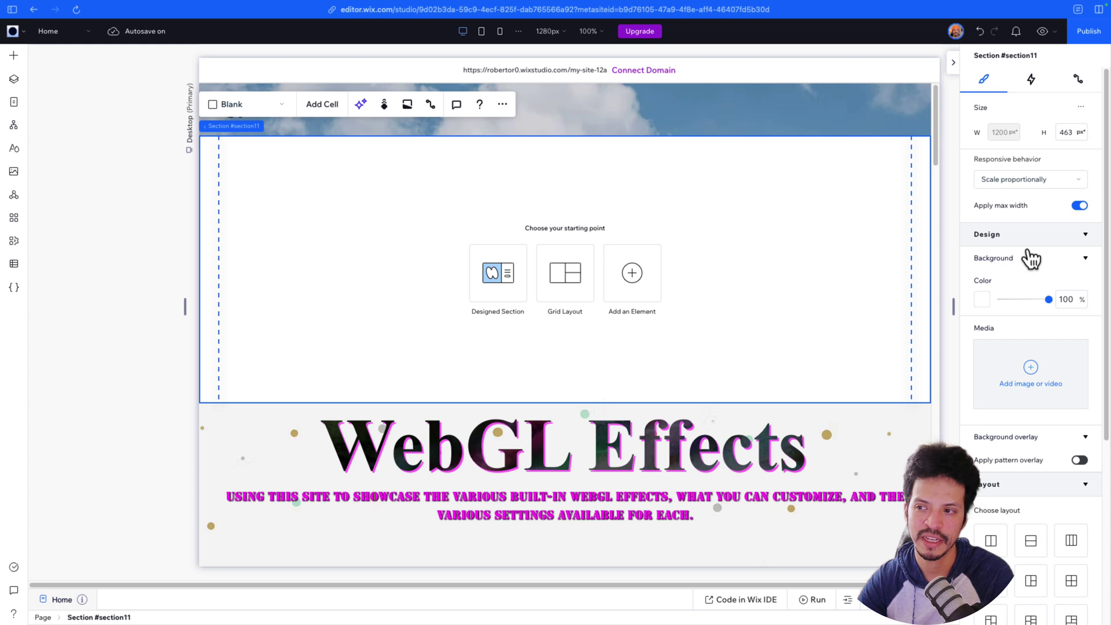
{"action": "left_click", "coordinate": [1030, 79]}
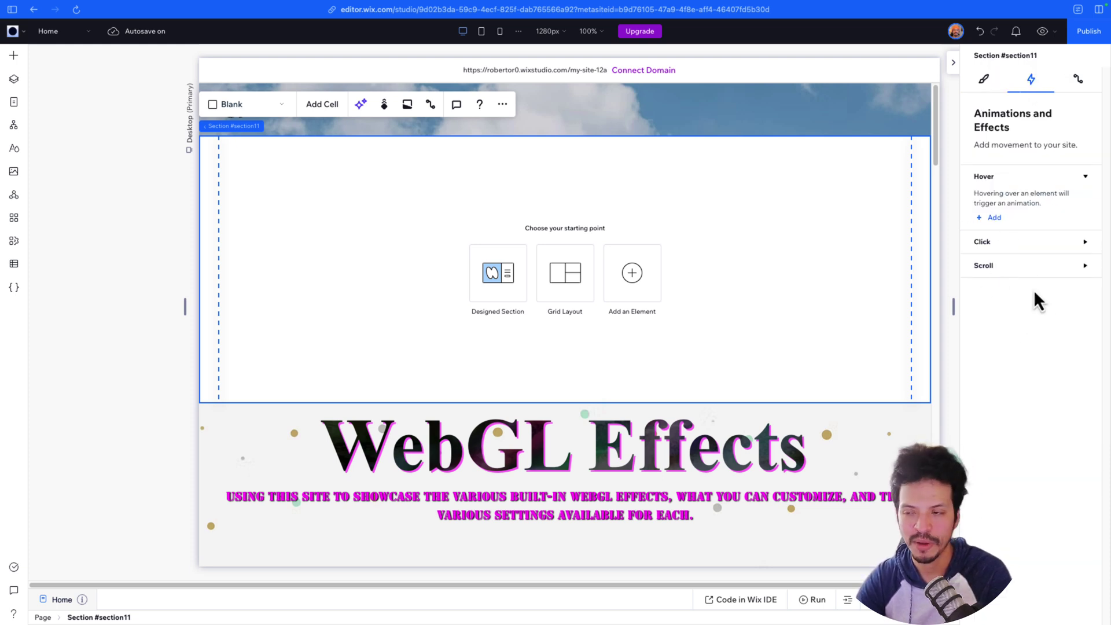
{"action": "left_click", "coordinate": [984, 81]}
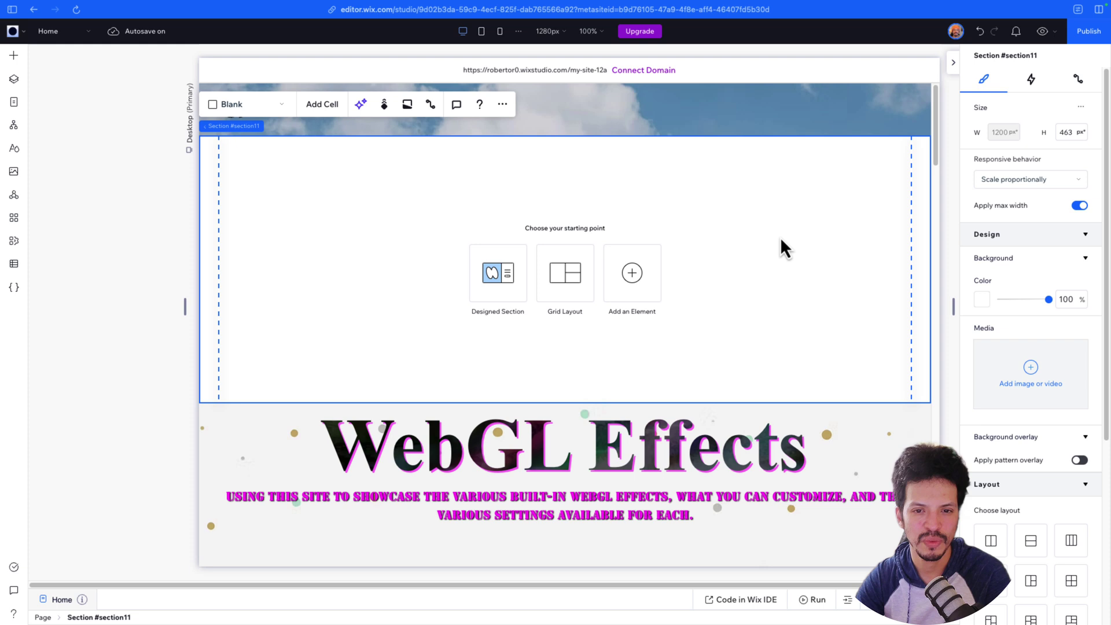
{"action": "right_click", "coordinate": [780, 238]}
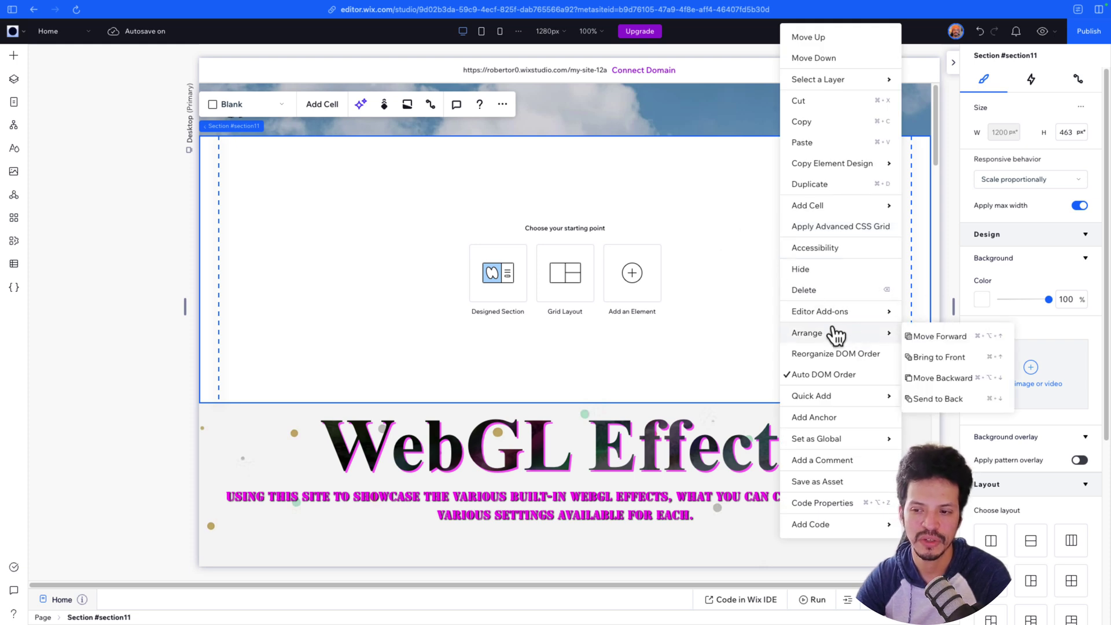
{"action": "mouse_move", "coordinate": [842, 398]}
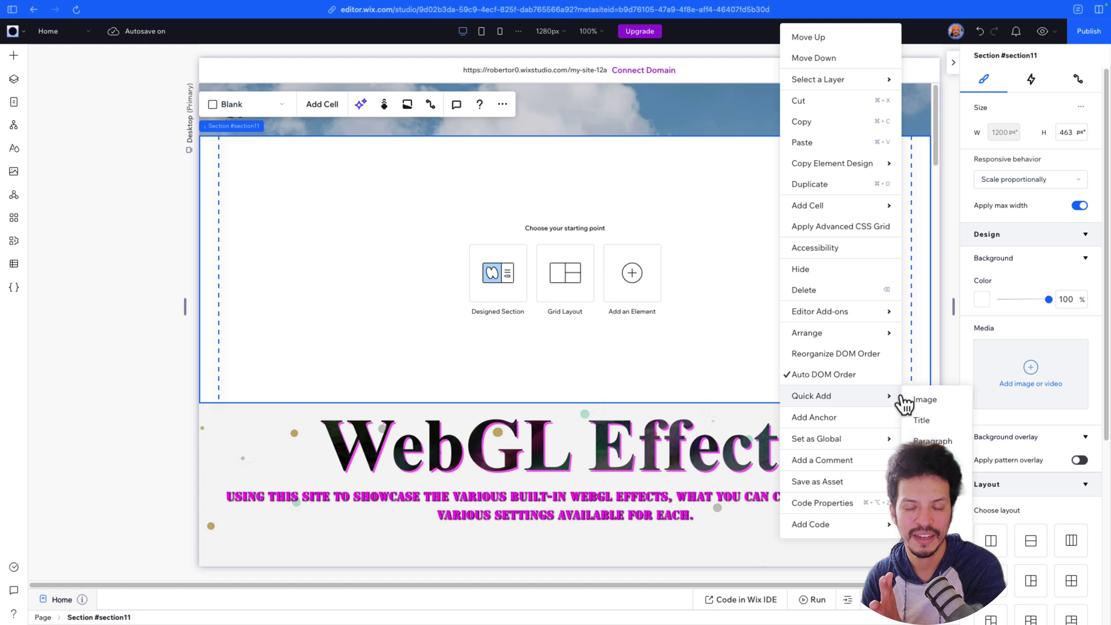
{"action": "left_click", "coordinate": [920, 400]}
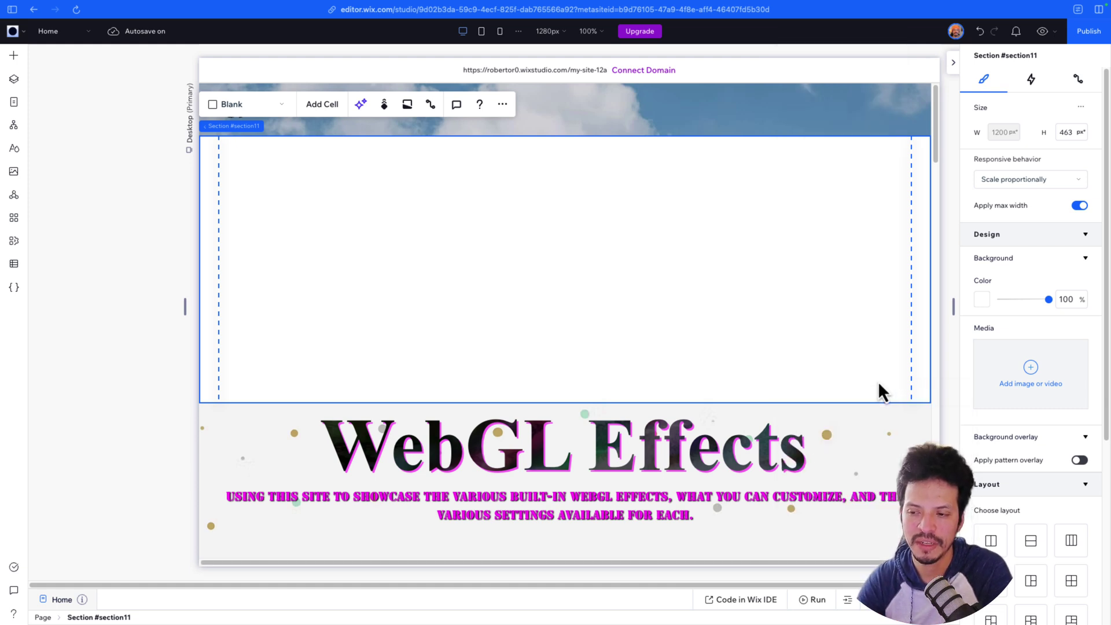
Centre the desert image, size it 1200 × 1200 px and align it top-left
{"action": "left_click_drag", "start_coordinate": [837, 303], "coordinate": [535, 279]}
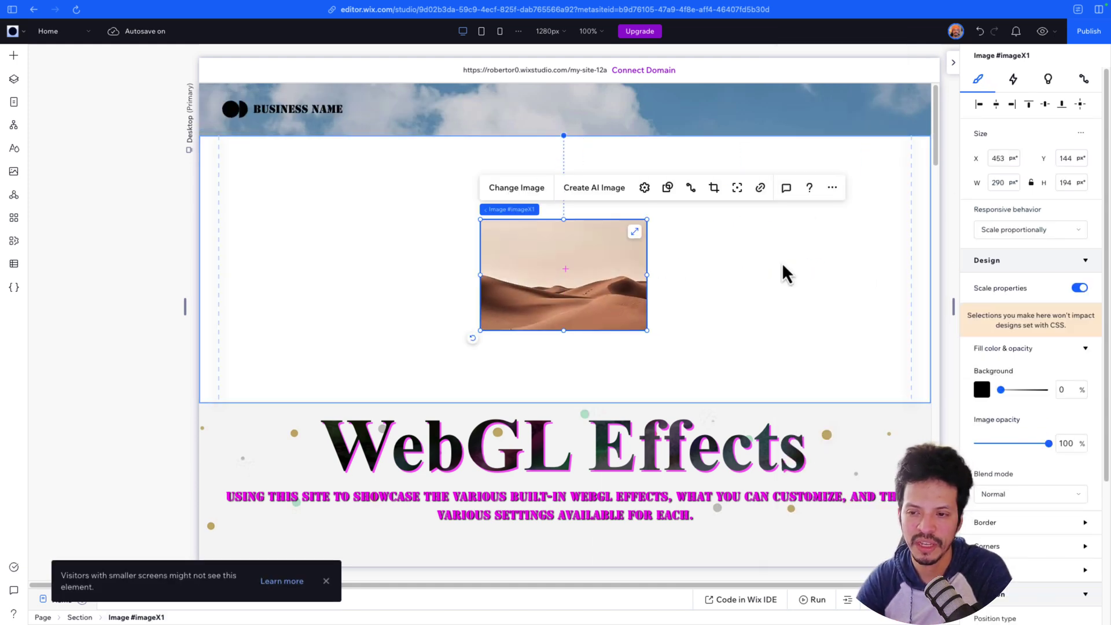
{"action": "left_click", "coordinate": [999, 177]}
{"action": "type", "text": "10"}
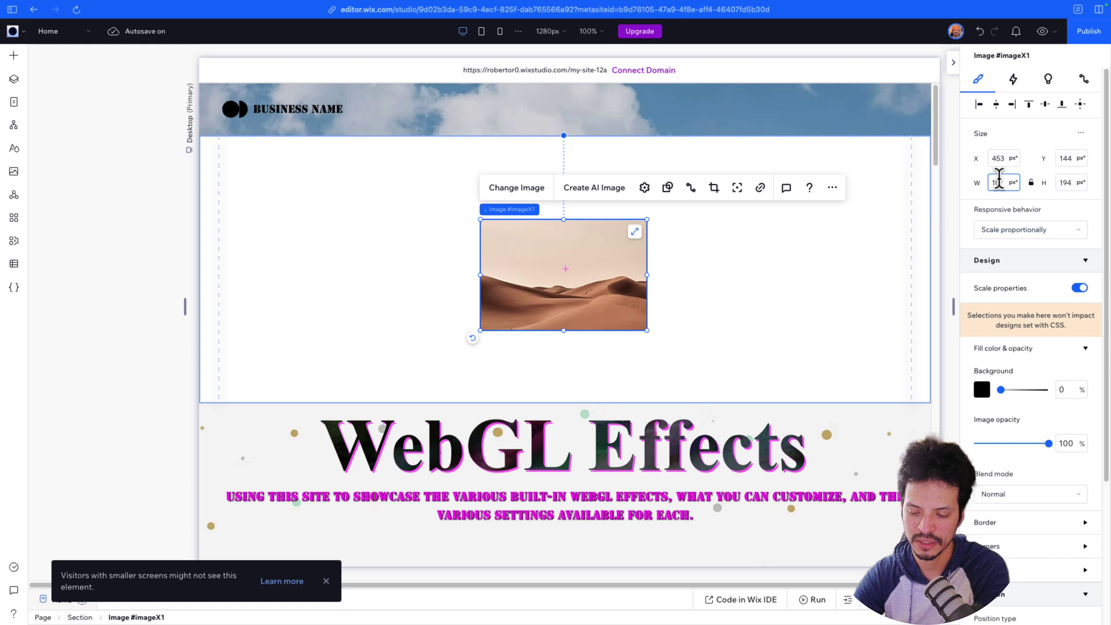
{"action": "type", "text": "200"}
{"action": "key", "text": "Return"}
{"action": "left_click", "coordinate": [1062, 182]}
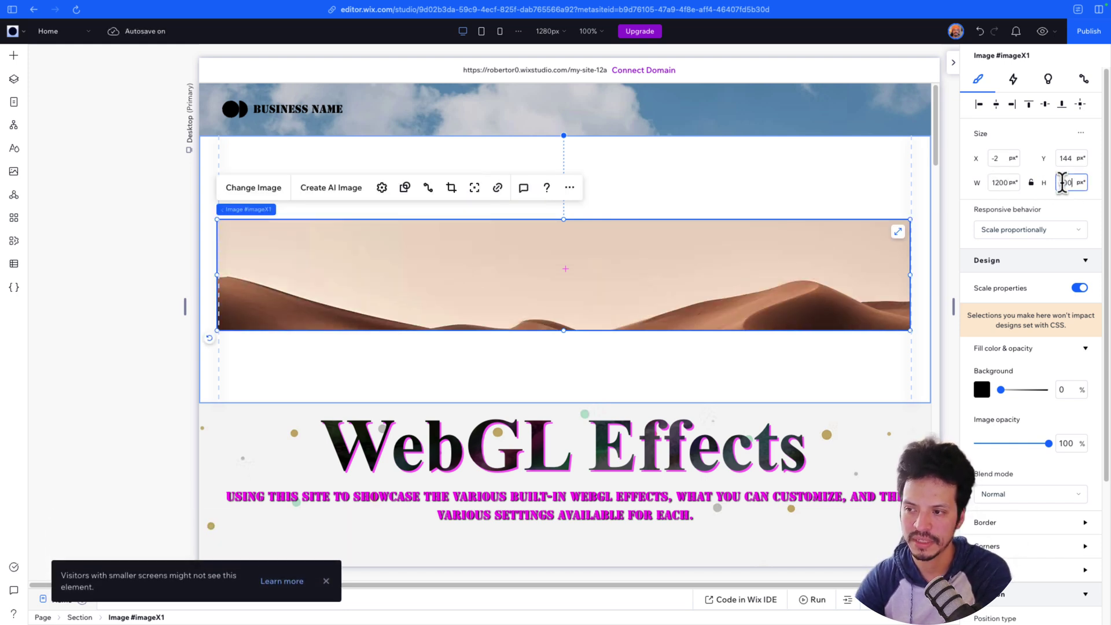
{"action": "type", "text": "1200"}
{"action": "key", "text": "Return"}
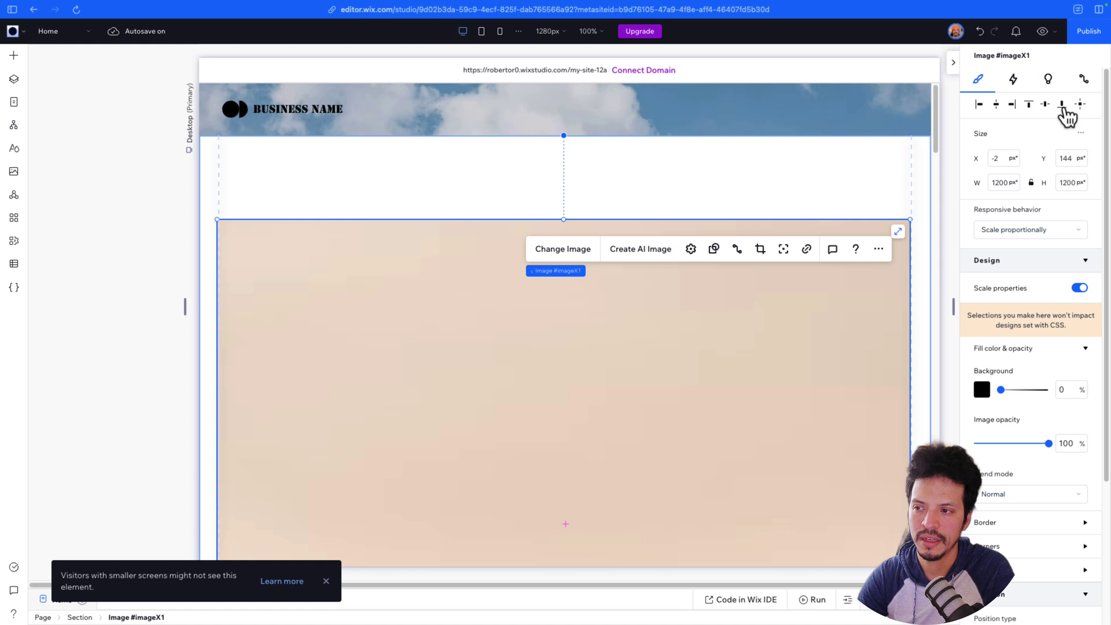
{"action": "left_click", "coordinate": [1079, 105]}
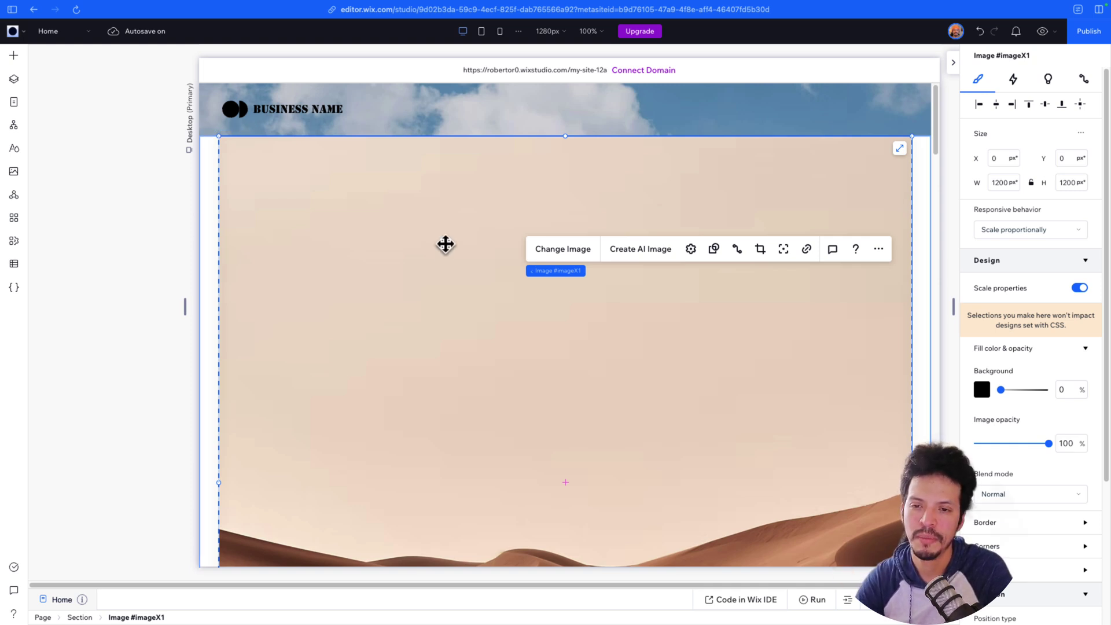
Check the surrounding section's animations and effects, then reselect the desert image
{"action": "left_click", "coordinate": [928, 241]}
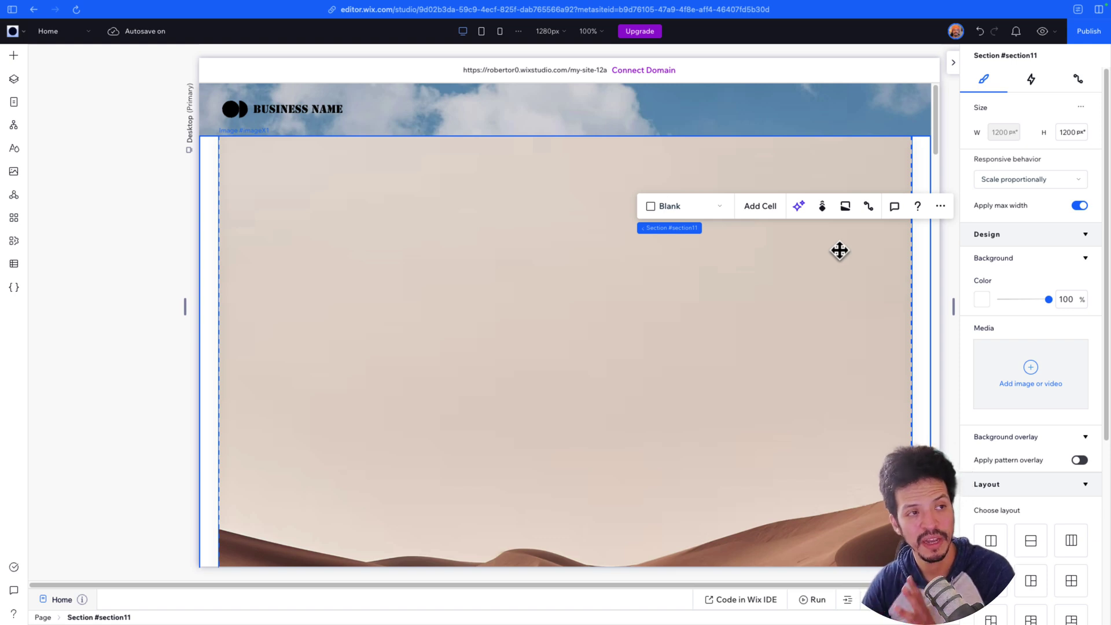
{"action": "left_click", "coordinate": [1039, 86]}
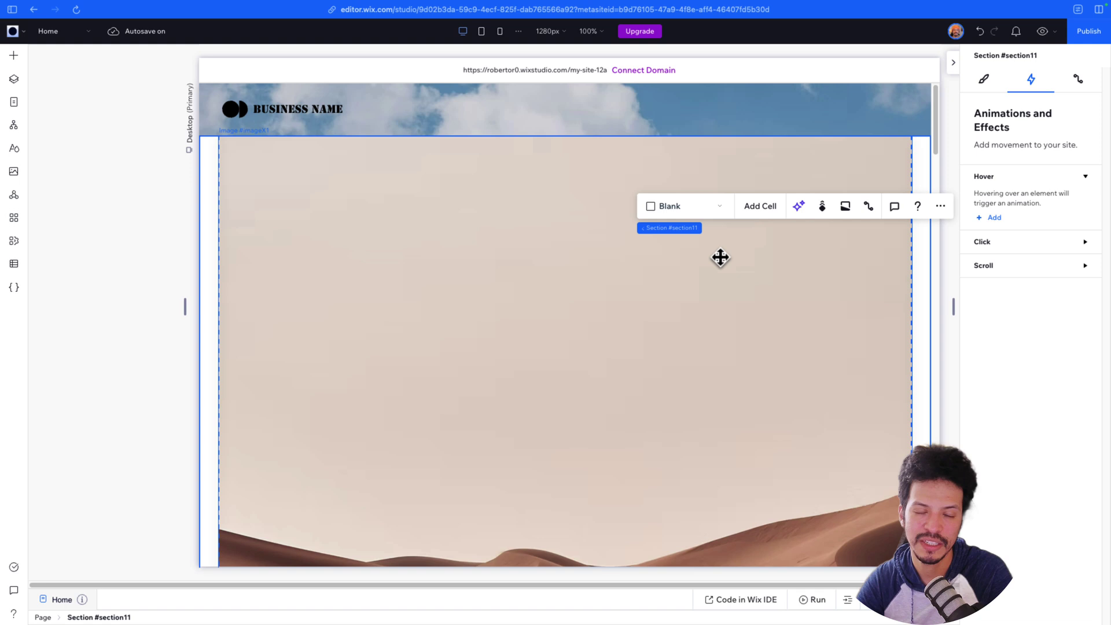
{"action": "left_click", "coordinate": [645, 254]}
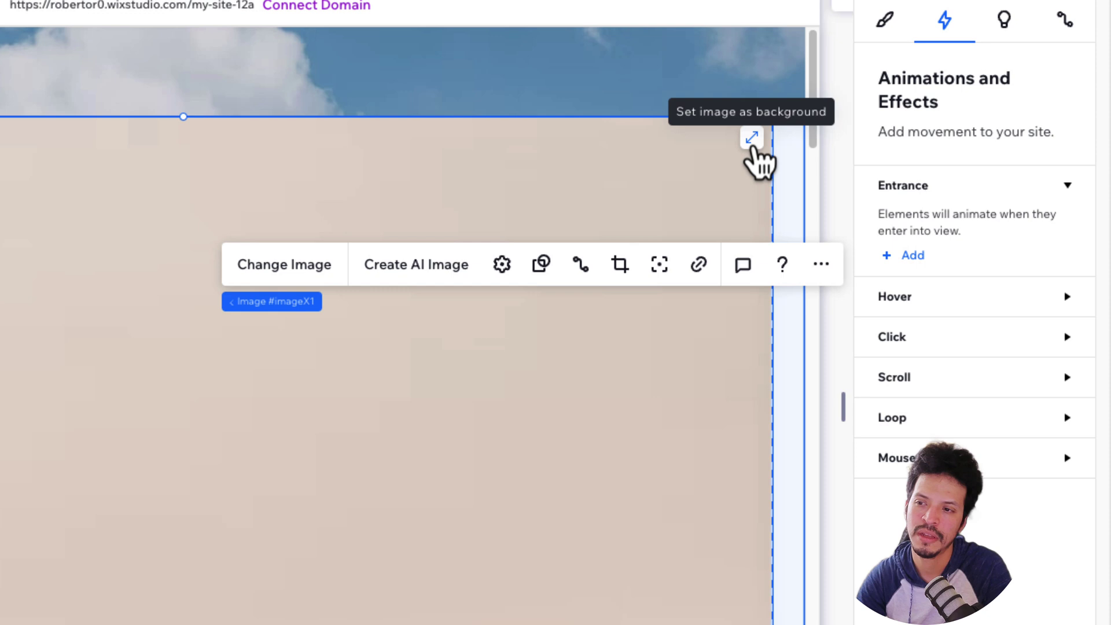
Set the desert image as the section background and review its WebGL Effects options
{"action": "left_click", "coordinate": [751, 139]}
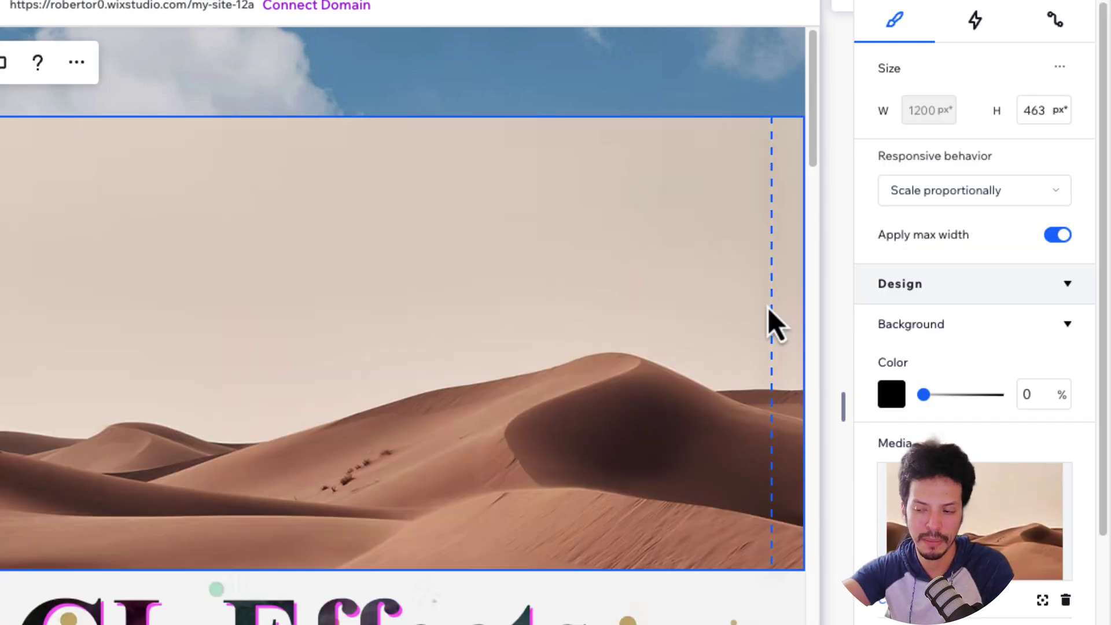
{"action": "left_click", "coordinate": [977, 22]}
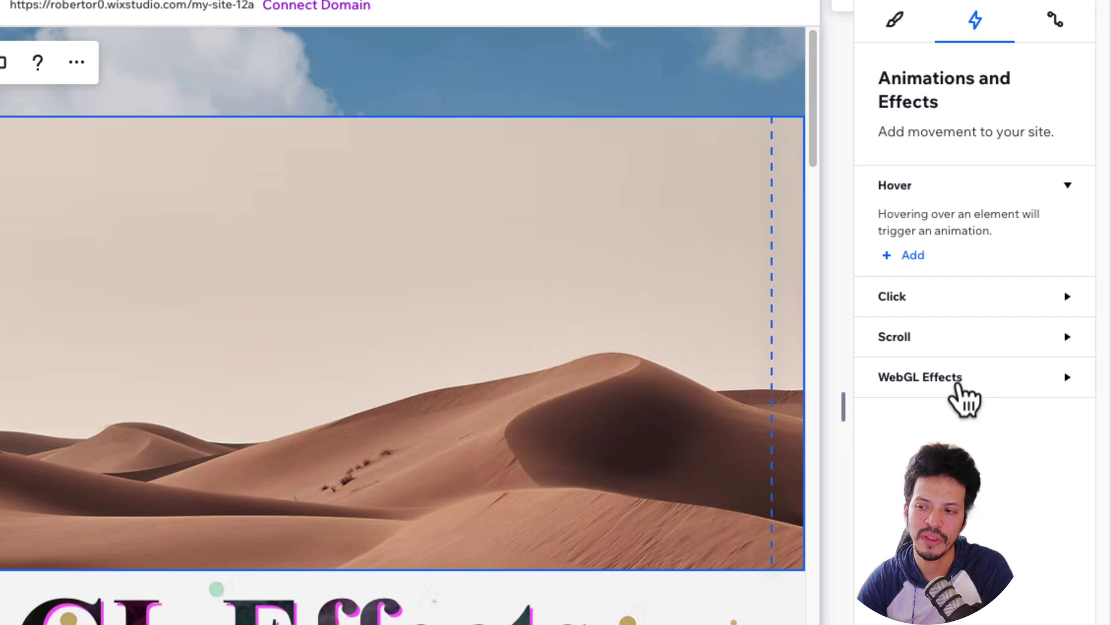
{"action": "left_click", "coordinate": [945, 384]}
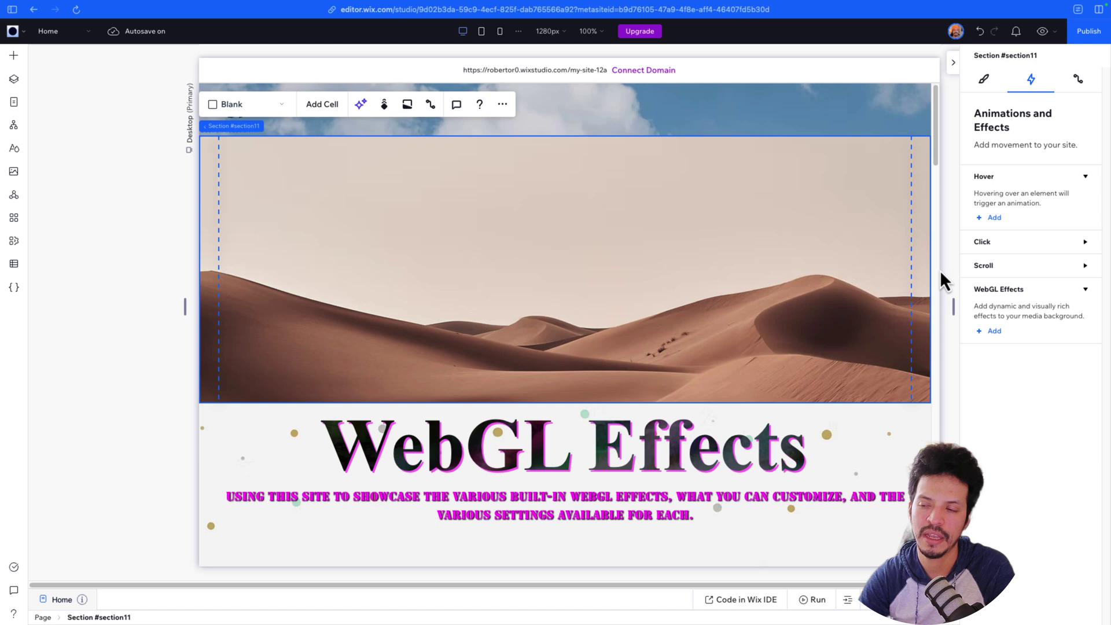
{"action": "left_click", "coordinate": [984, 81]}
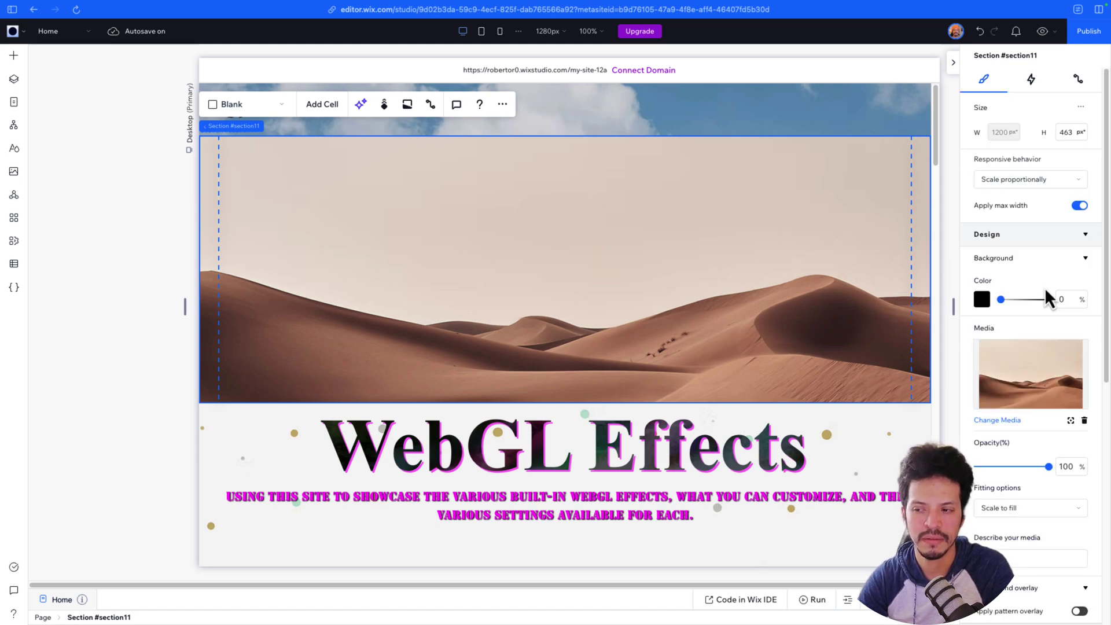
Replace the desert background with the stock cosmetic bottles video and check its effects
{"action": "left_click", "coordinate": [1084, 421]}
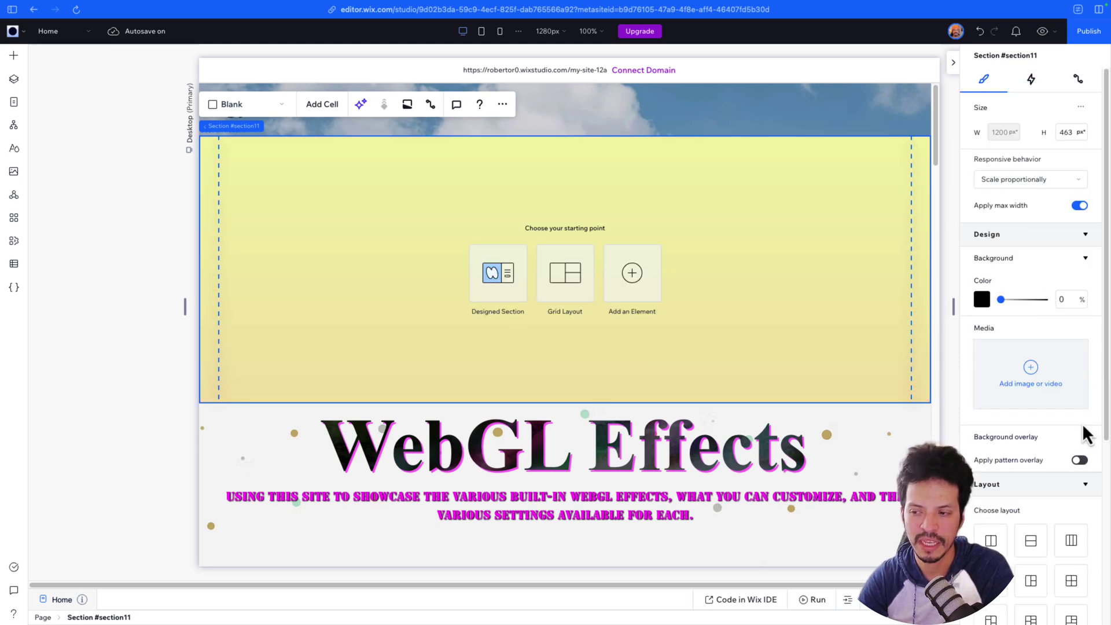
{"action": "left_click", "coordinate": [1032, 383]}
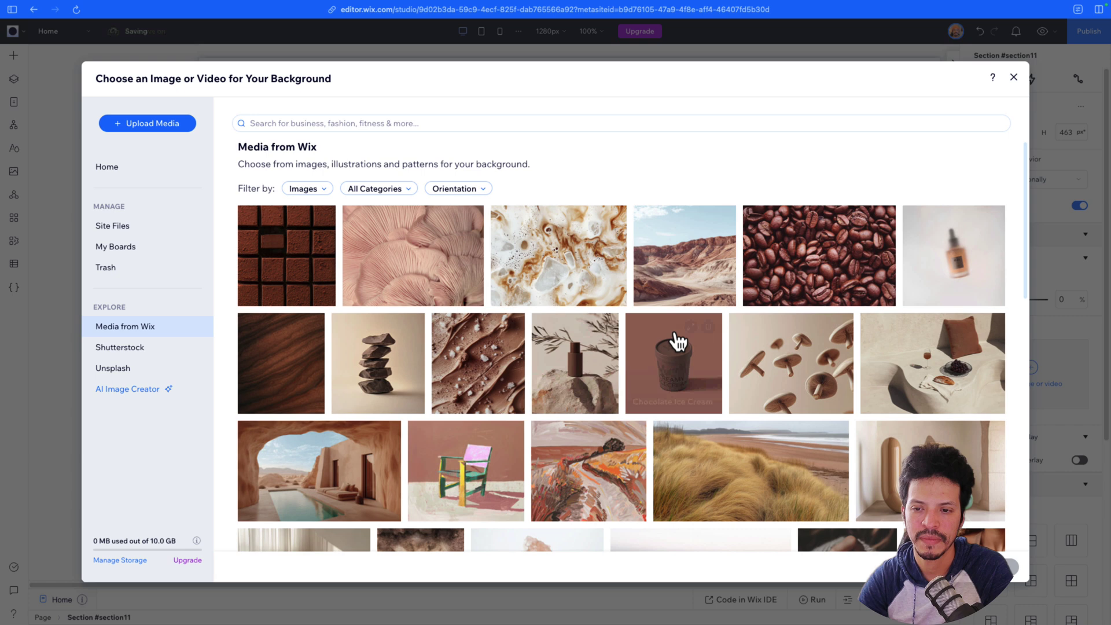
{"action": "left_click", "coordinate": [301, 191]}
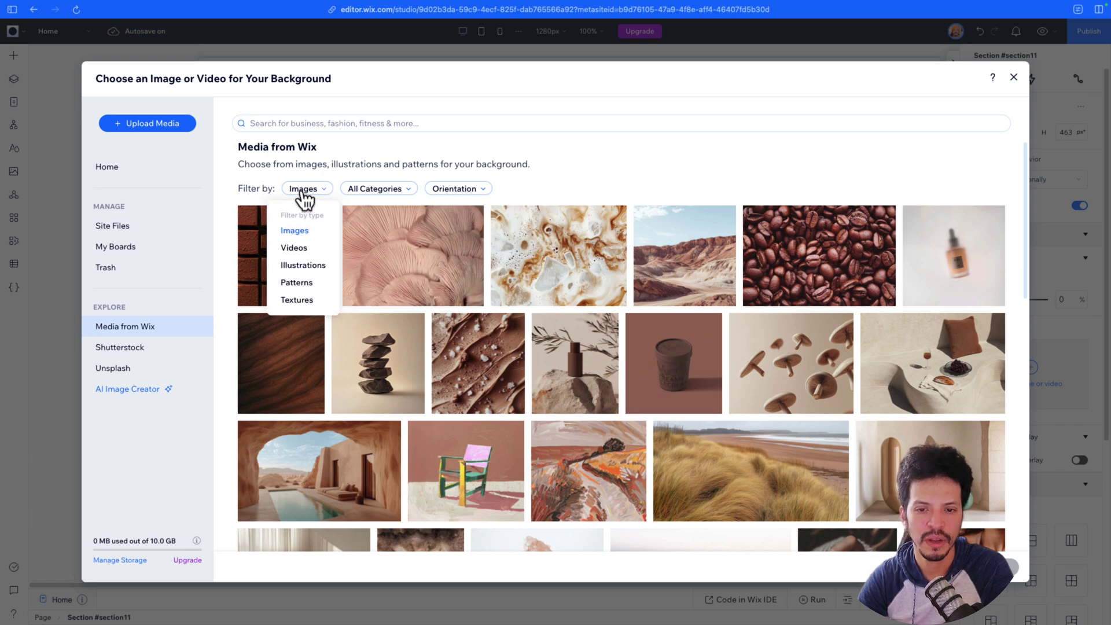
{"action": "left_click", "coordinate": [294, 249]}
{"action": "left_click", "coordinate": [348, 262]}
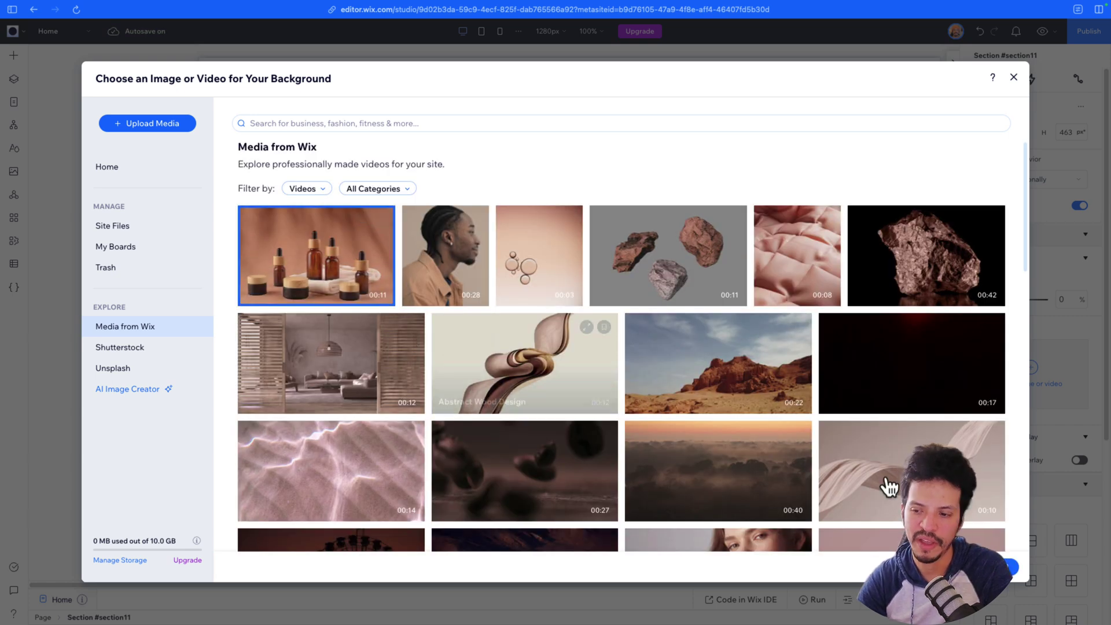
{"action": "key", "text": "Return"}
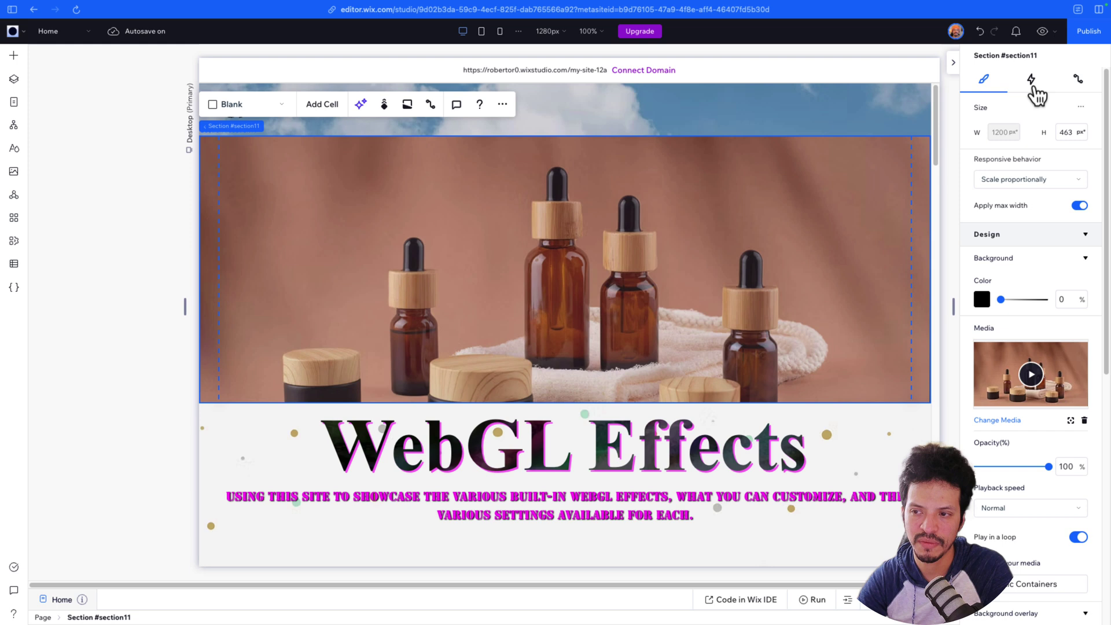
{"action": "left_click", "coordinate": [1031, 81]}
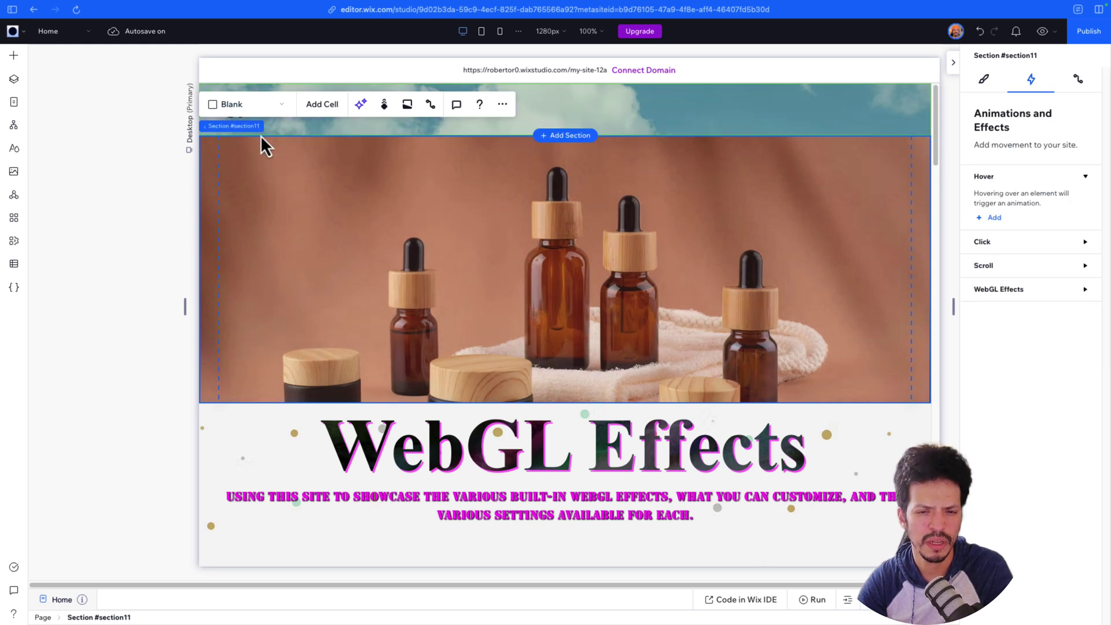
{"action": "left_click", "coordinate": [982, 81]}
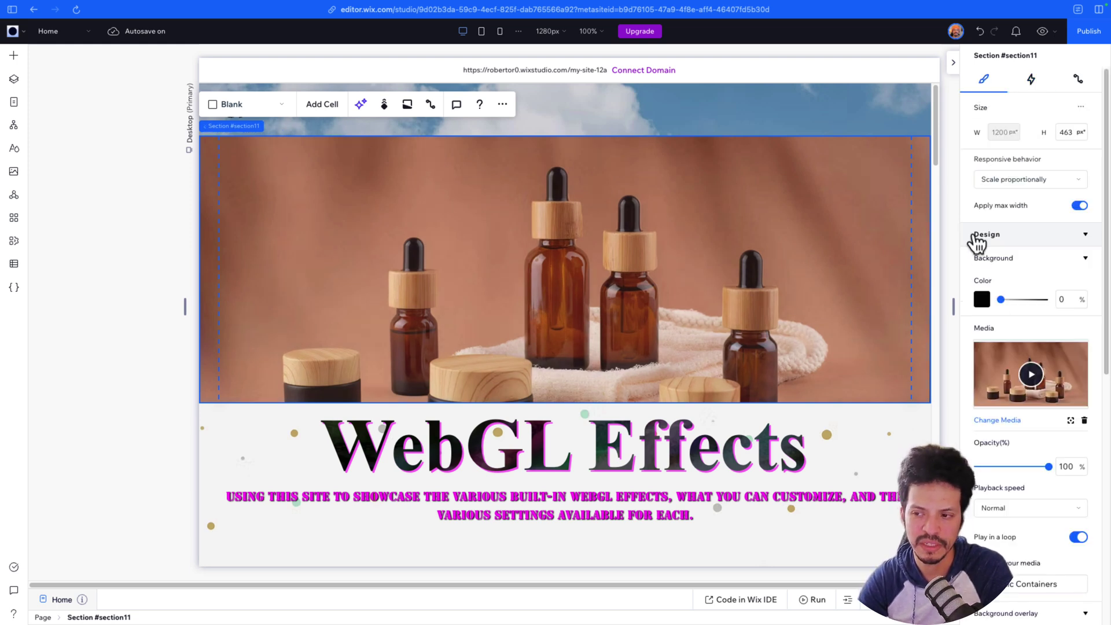
Swap the bottles video for the colourful paper cutout pattern as section background
{"action": "left_click", "coordinate": [1084, 421]}
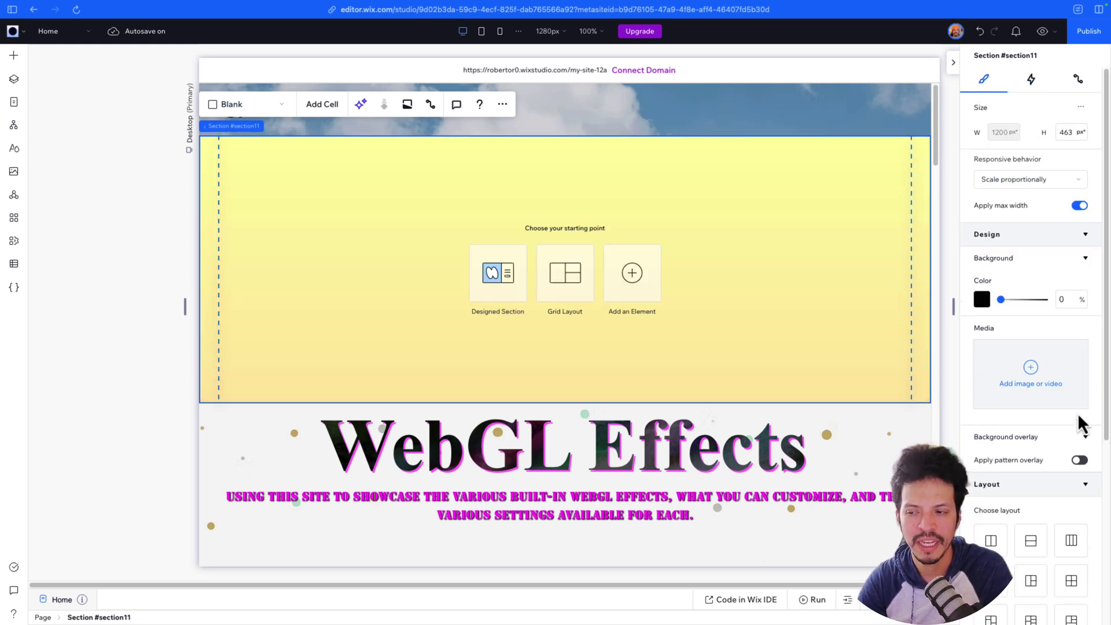
{"action": "left_click", "coordinate": [1031, 382]}
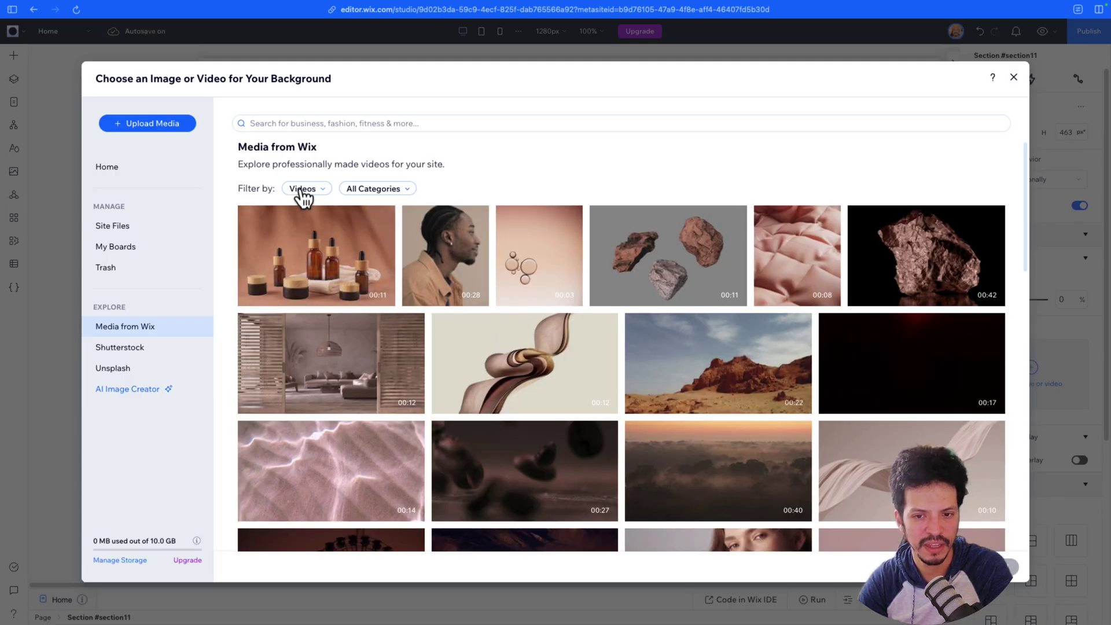
{"action": "left_click", "coordinate": [302, 193]}
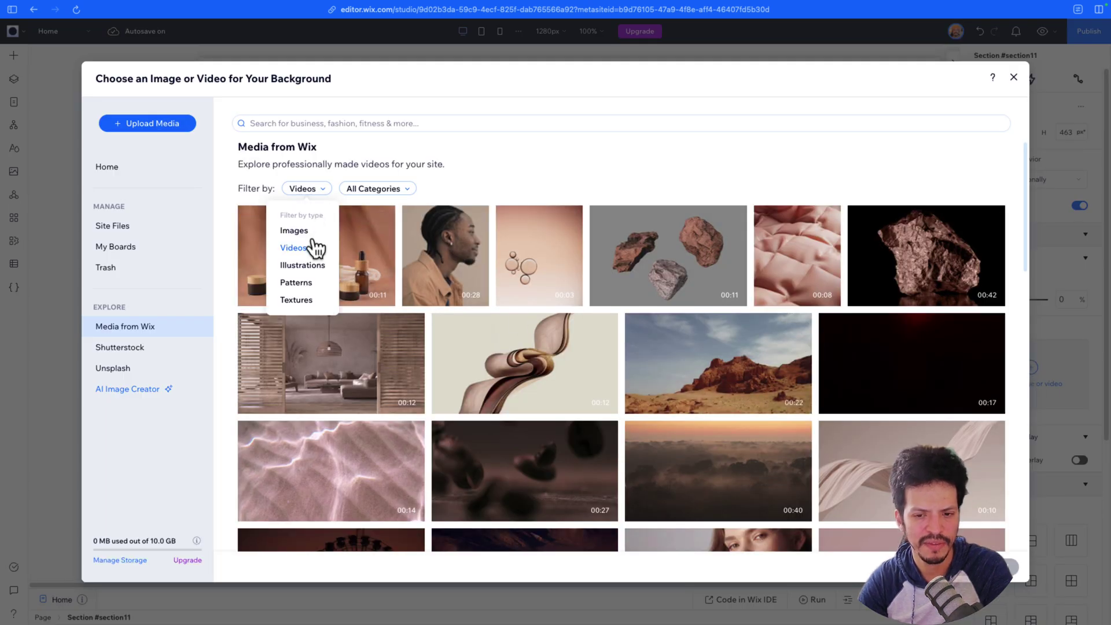
{"action": "left_click", "coordinate": [297, 282]}
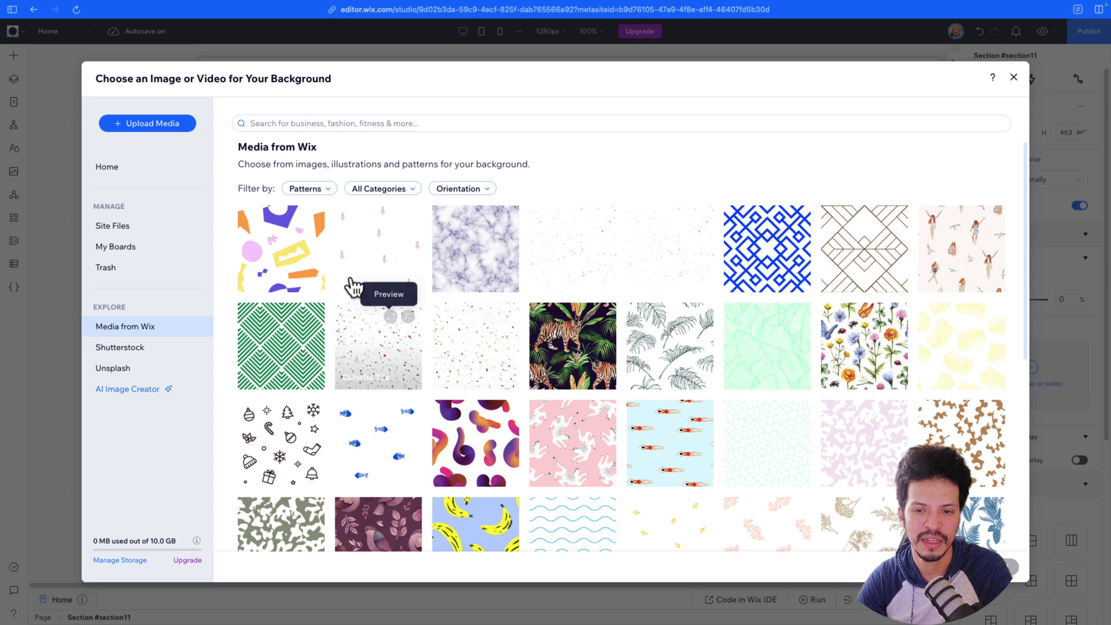
{"action": "left_click", "coordinate": [310, 277]}
{"action": "left_click", "coordinate": [1010, 567]}
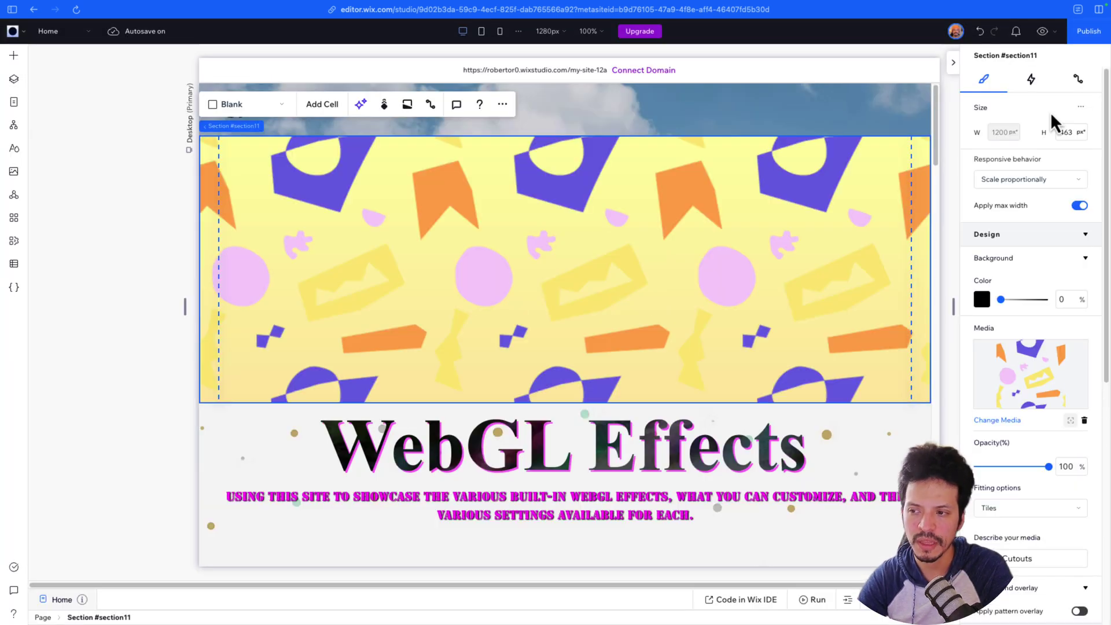
Check the WebGL Effects options, then set the pattern fitting to Scale to fill
{"action": "left_click", "coordinate": [1033, 82]}
{"action": "left_click", "coordinate": [1001, 292]}
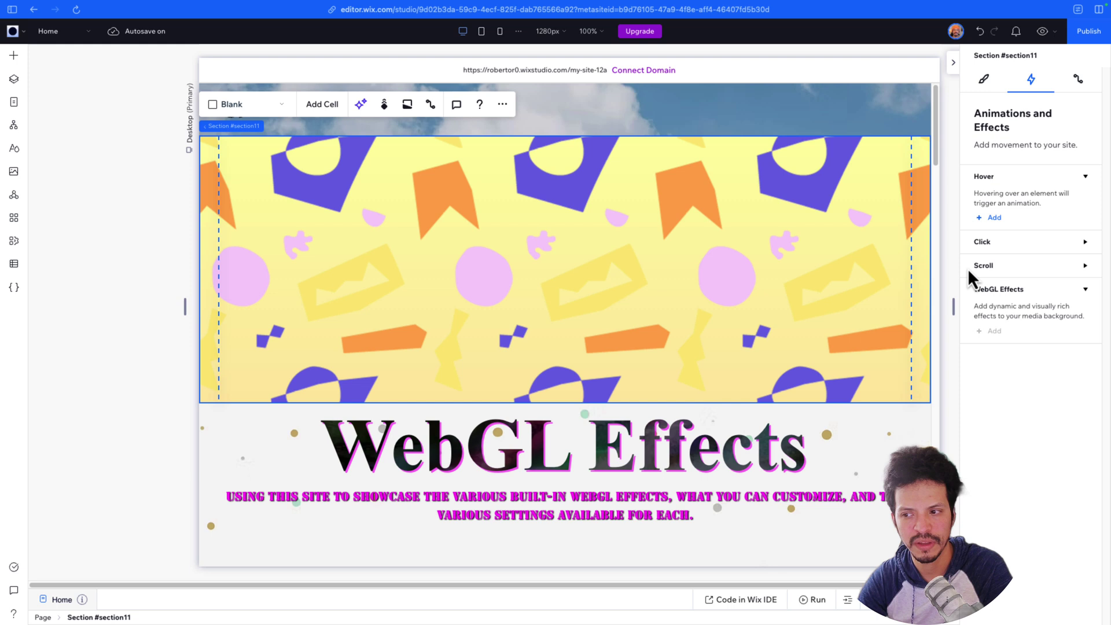
{"action": "mouse_move", "coordinate": [1004, 331]}
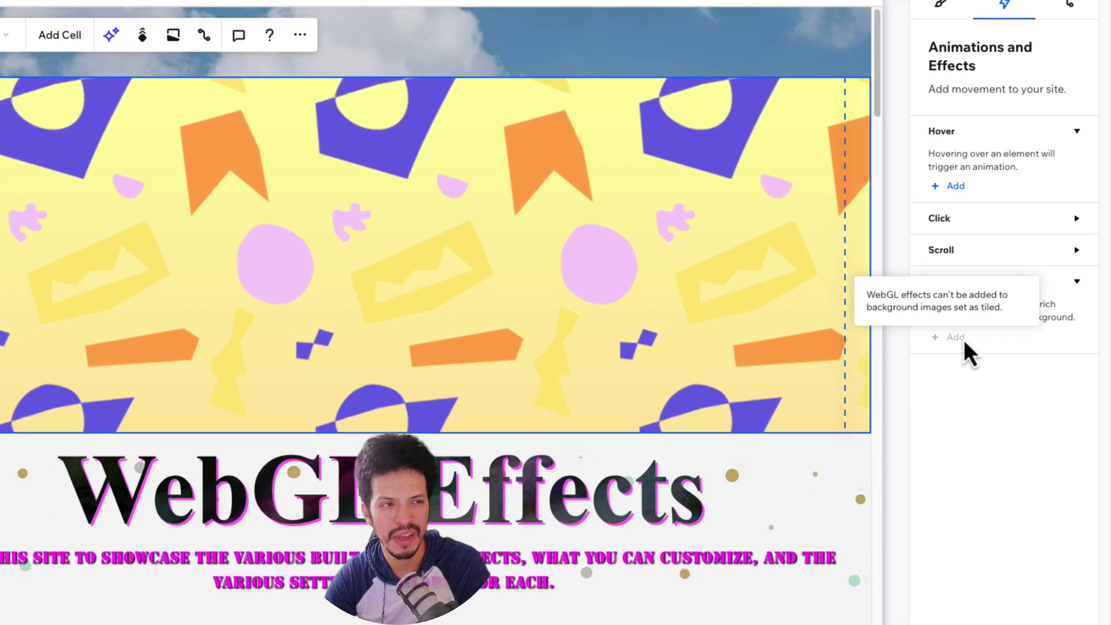
{"action": "left_click", "coordinate": [941, 3]}
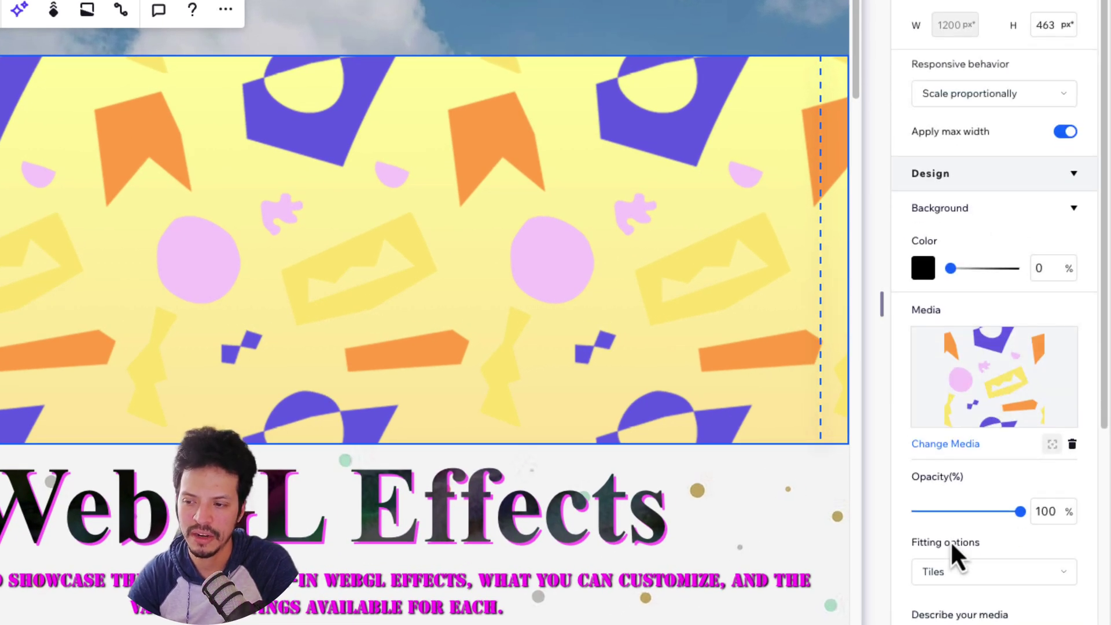
{"action": "left_click", "coordinate": [958, 573]}
{"action": "left_click", "coordinate": [940, 541]}
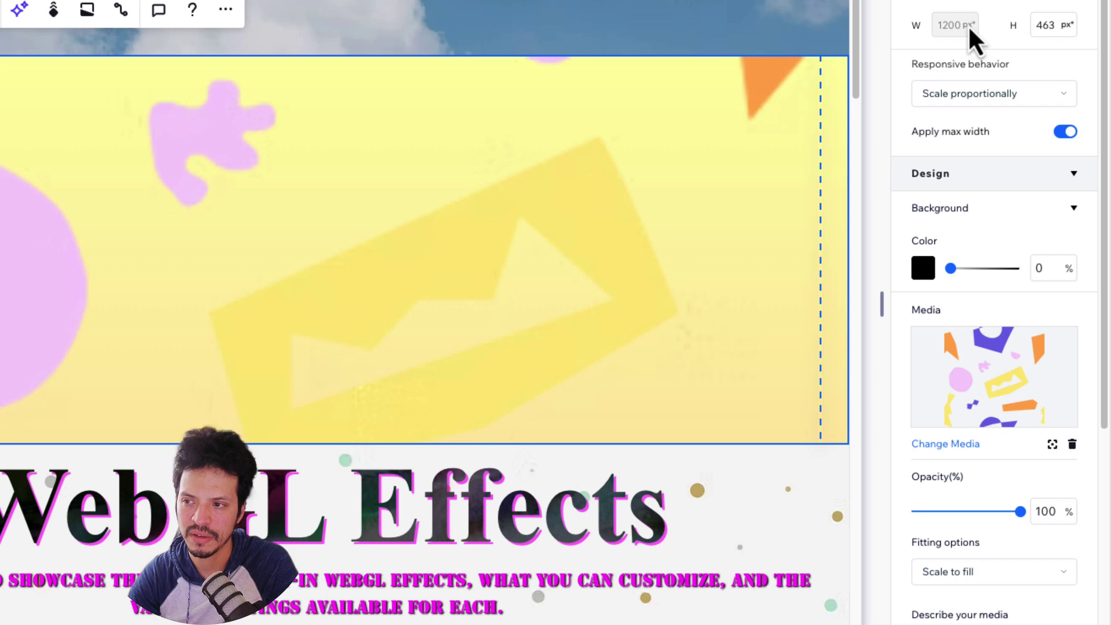
Change the pattern fitting to Original size and confirm WebGL Effects are now available
{"action": "left_click", "coordinate": [984, 6]}
{"action": "left_click", "coordinate": [949, 278]}
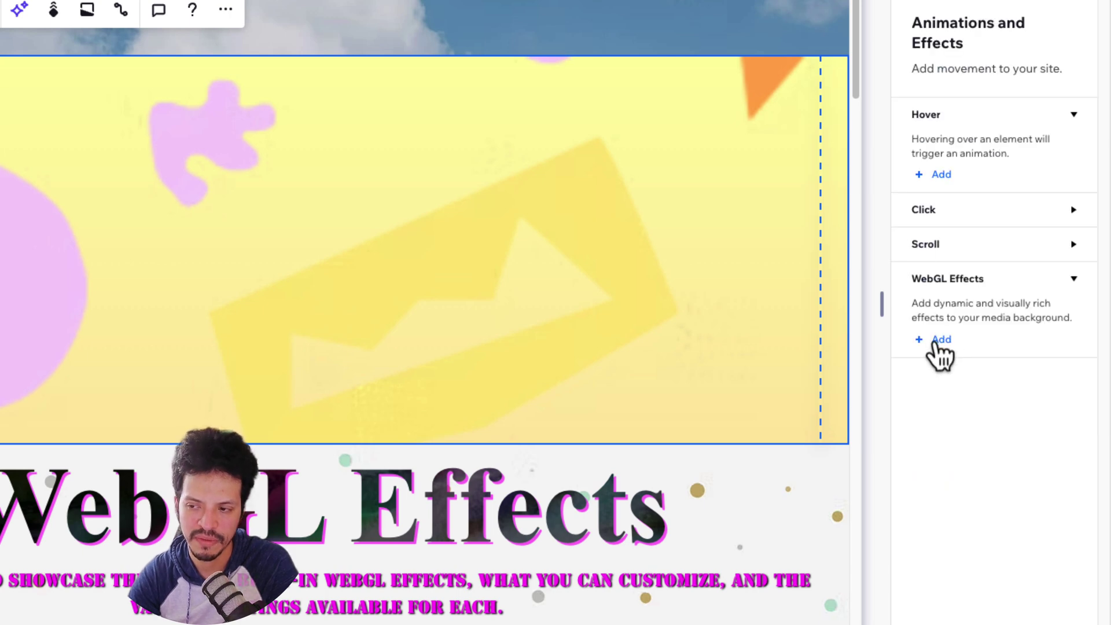
{"action": "left_click", "coordinate": [925, 8]}
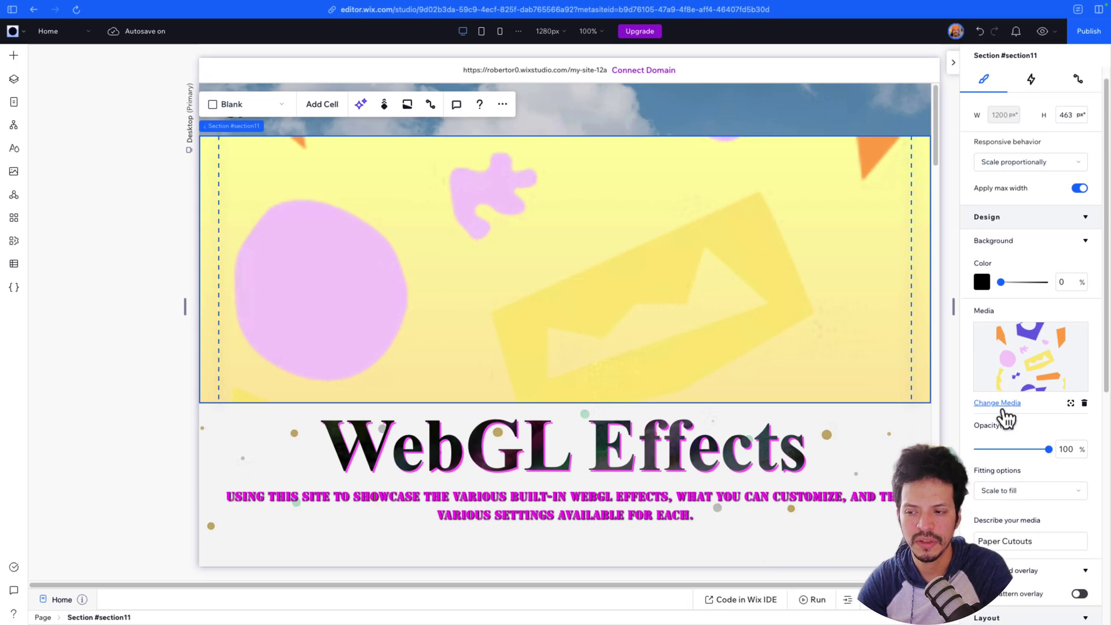
{"action": "scroll", "coordinate": [1006, 446], "scroll_direction": "down", "scroll_amount": 1}
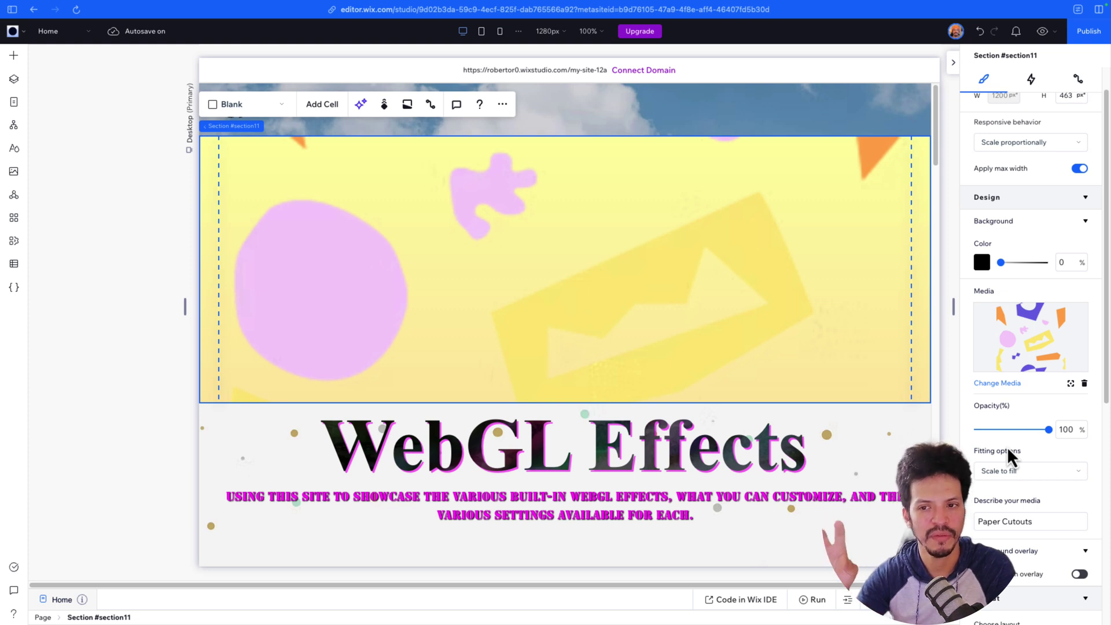
{"action": "scroll", "coordinate": [1007, 446], "scroll_direction": "down", "scroll_amount": 3}
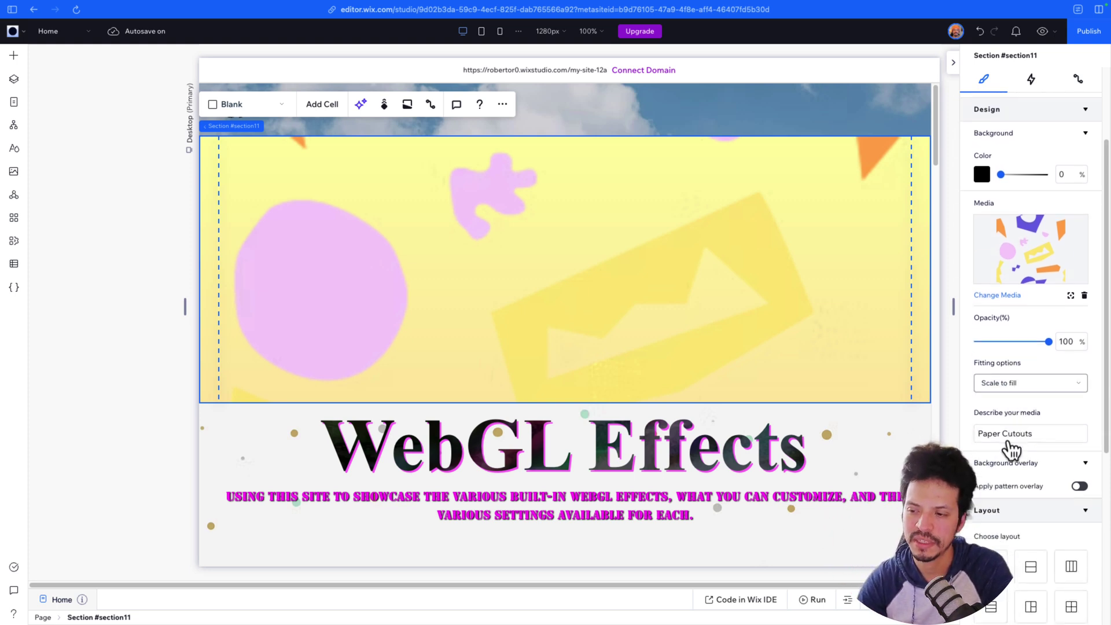
{"action": "left_click", "coordinate": [1006, 382]}
{"action": "left_click", "coordinate": [1000, 425]}
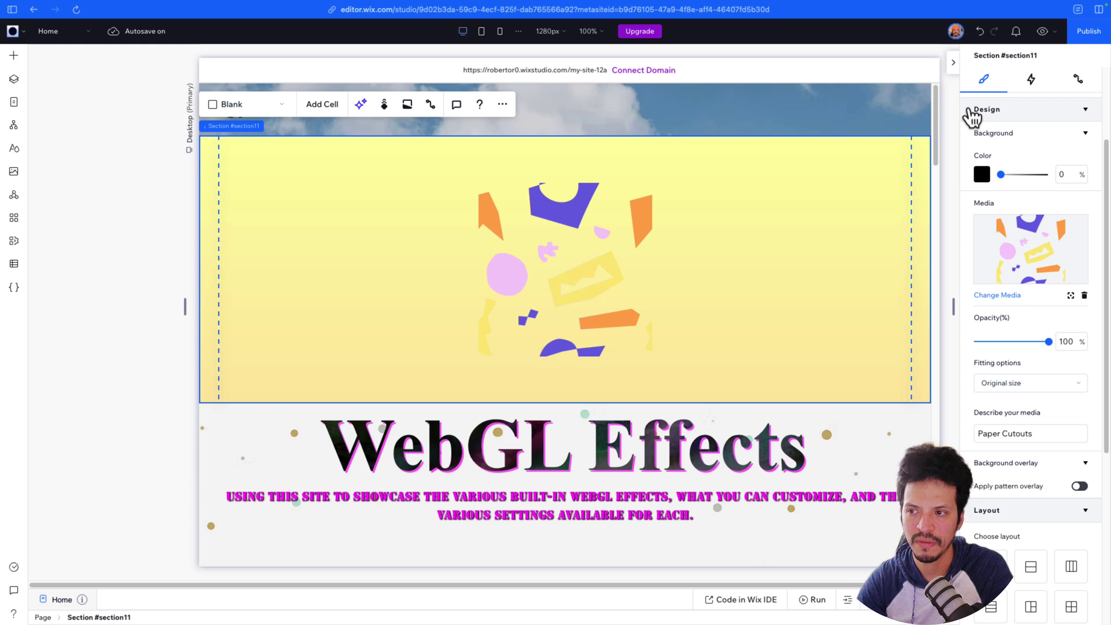
{"action": "left_click", "coordinate": [1030, 81]}
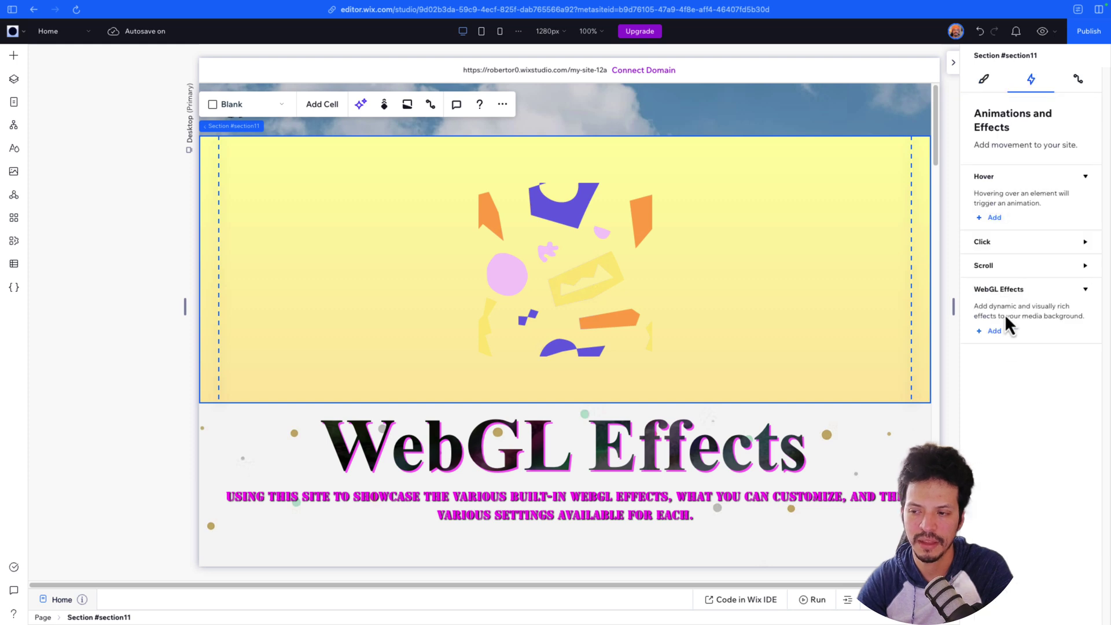
{"action": "left_click", "coordinate": [984, 79]}
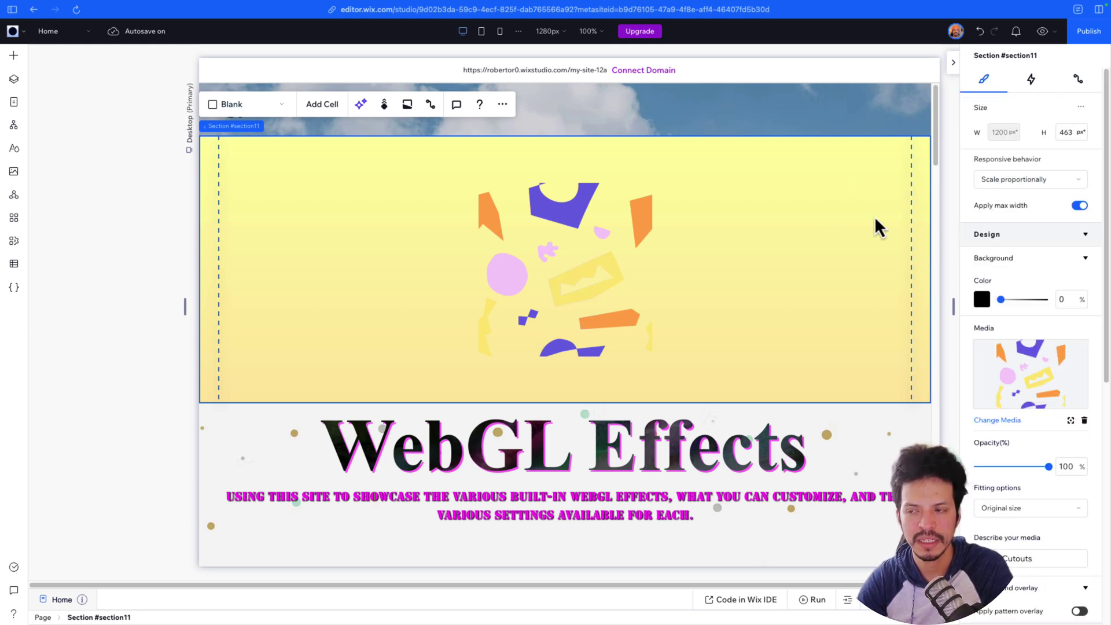
Add the Noisy track WebGL effect to the section's beach photo background
{"action": "scroll", "coordinate": [1002, 521], "scroll_direction": "down", "scroll_amount": 3}
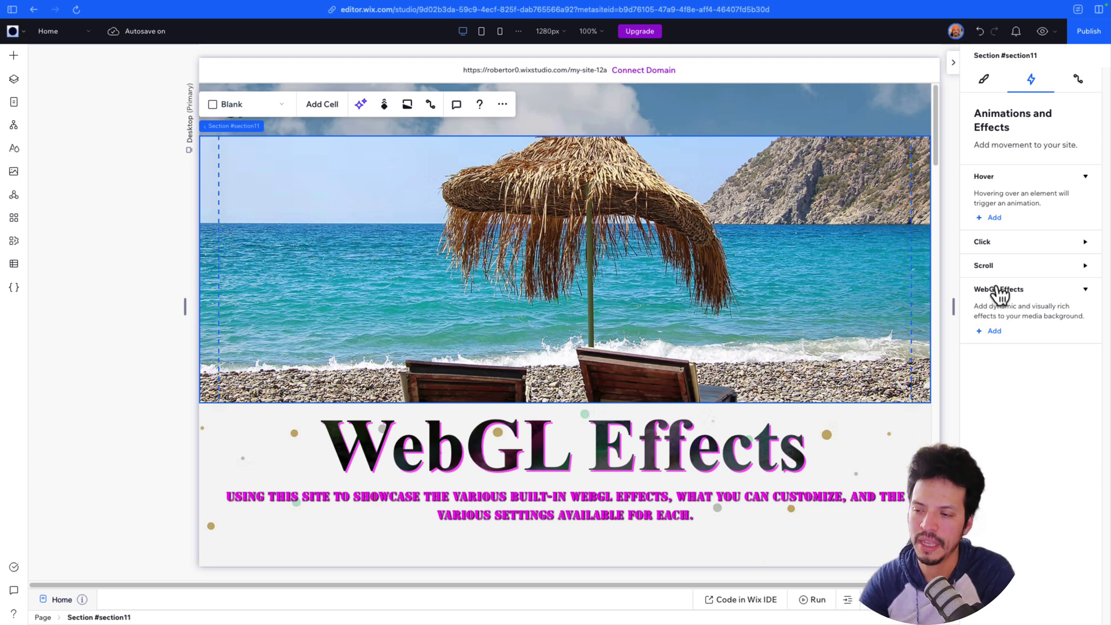
{"action": "left_click", "coordinate": [993, 333]}
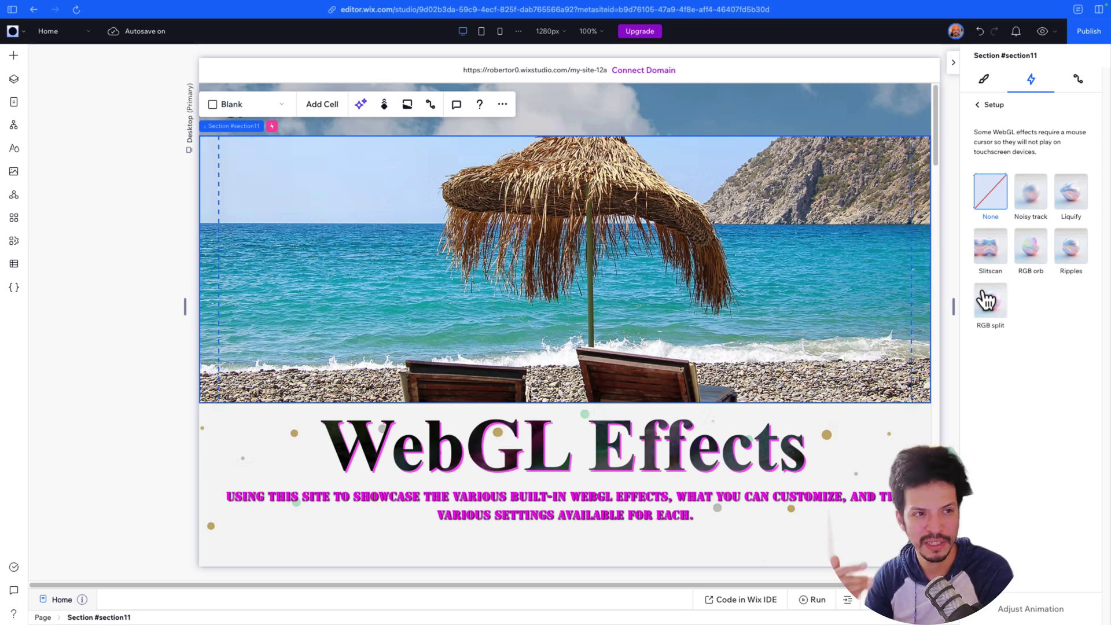
{"action": "left_click", "coordinate": [1031, 199]}
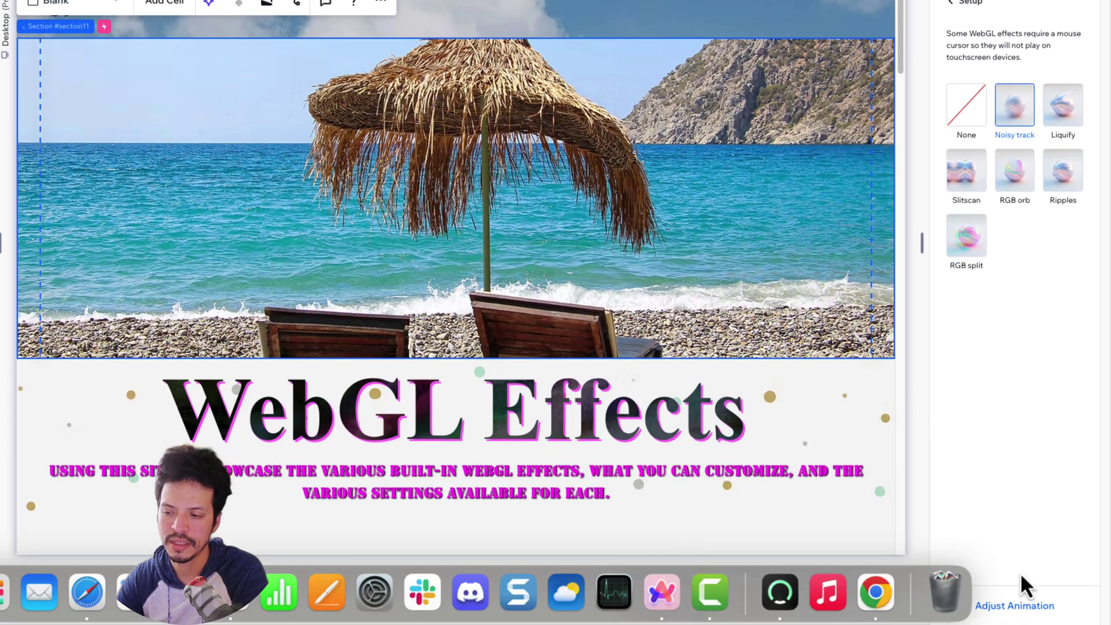
Set the Noisy track pointer size to 10 and raise its Noise amount
{"action": "left_click", "coordinate": [1013, 606]}
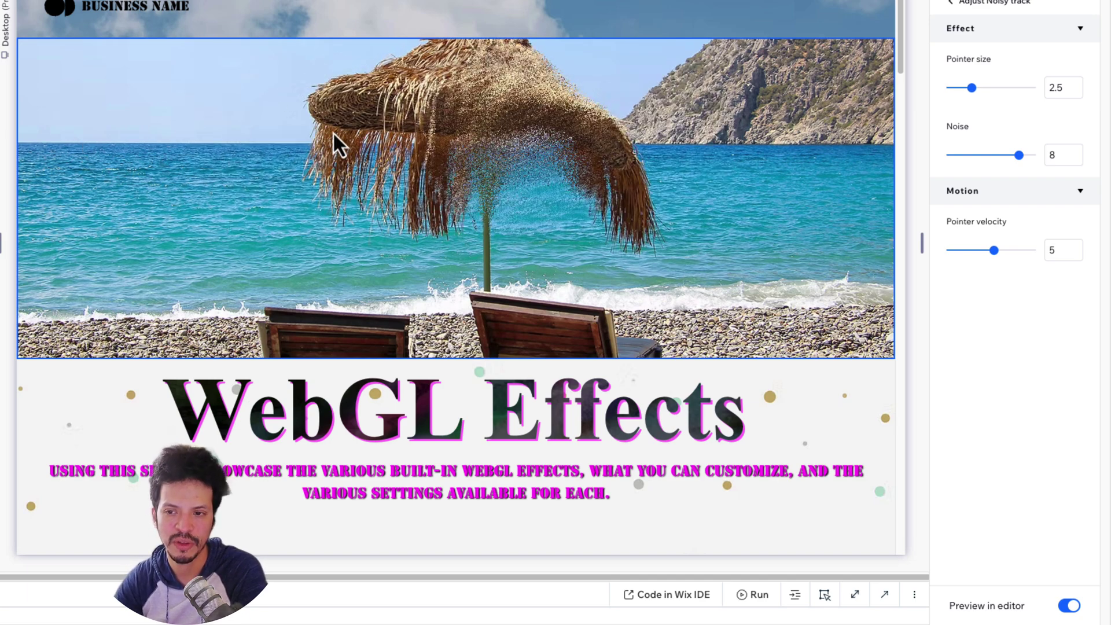
{"action": "left_click_drag", "start_coordinate": [972, 87], "coordinate": [1036, 88]}
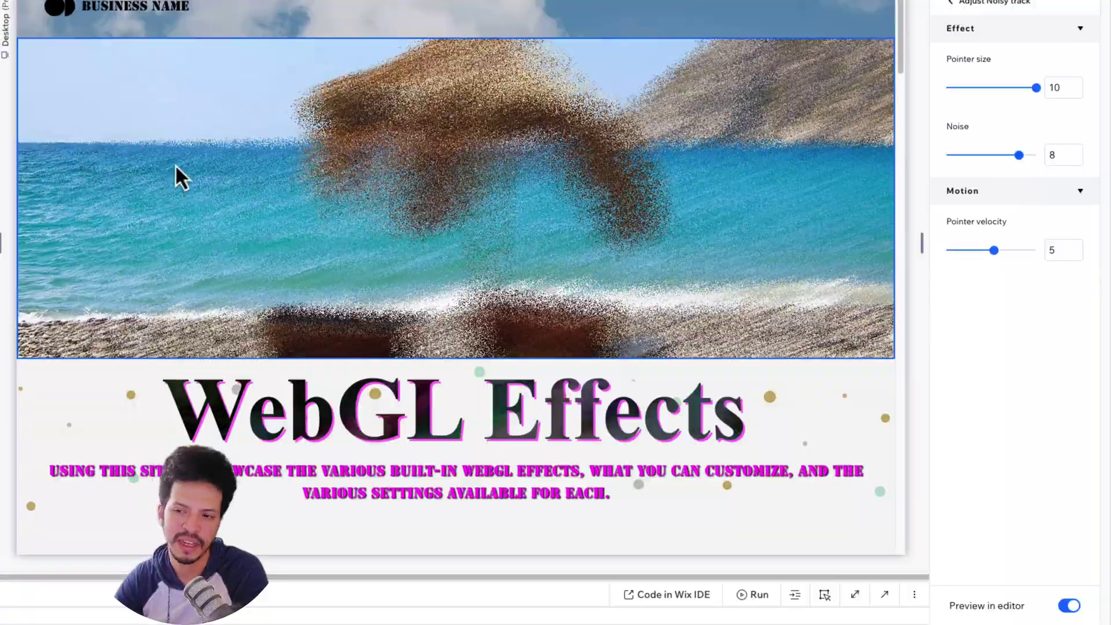
{"action": "left_click", "coordinate": [1036, 156]}
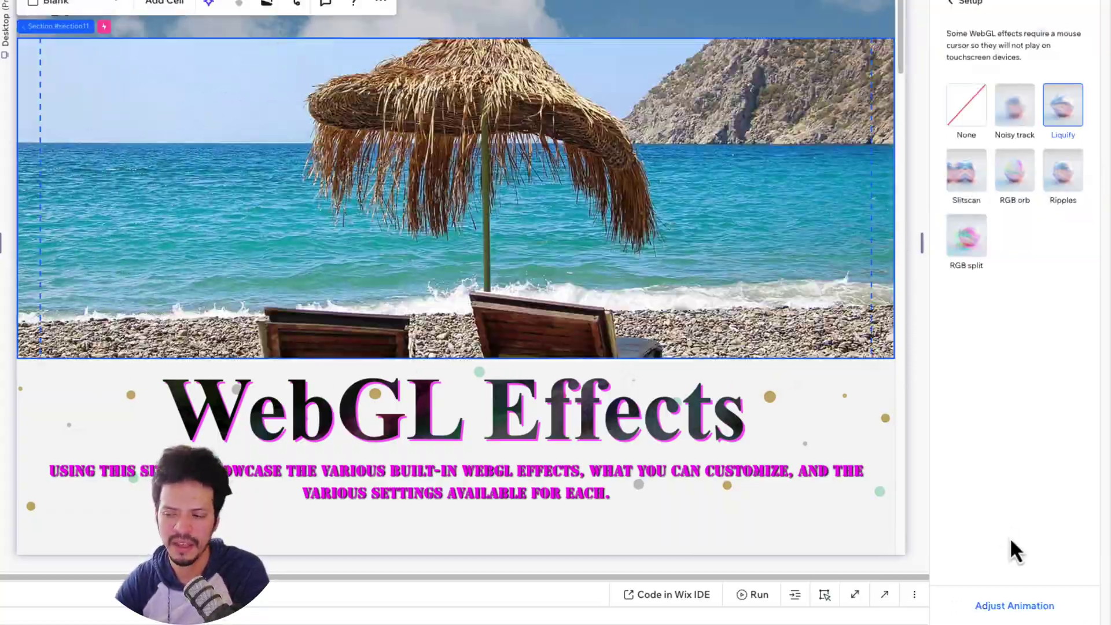
Adjust the Liquify effect to intensity 8.9 and pointer size 0.1
{"action": "left_click", "coordinate": [1016, 605]}
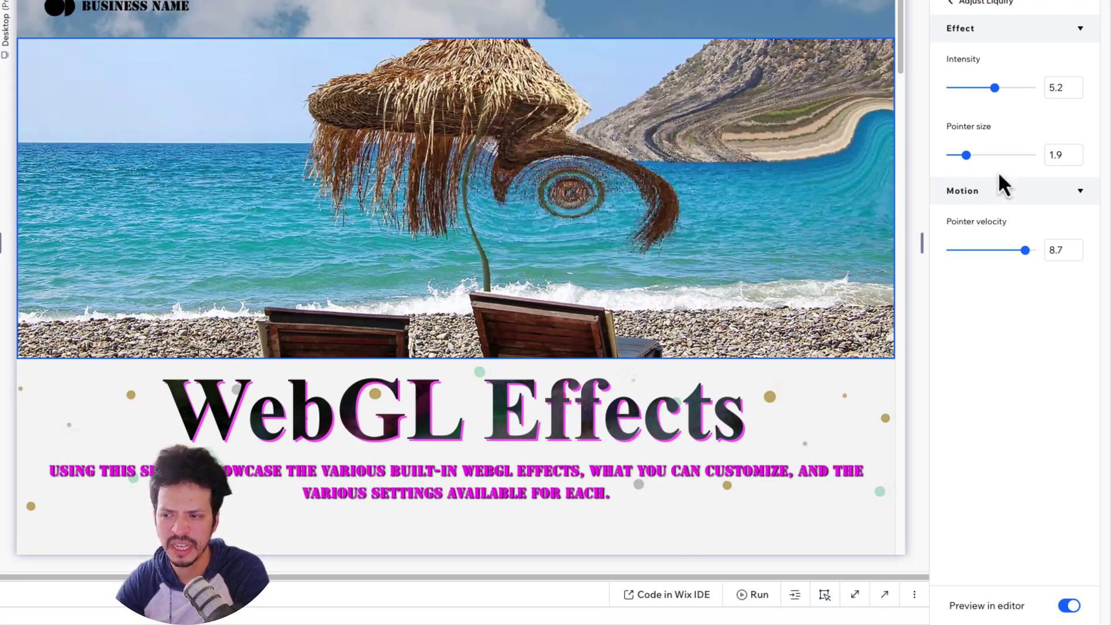
{"action": "left_click", "coordinate": [1035, 155]}
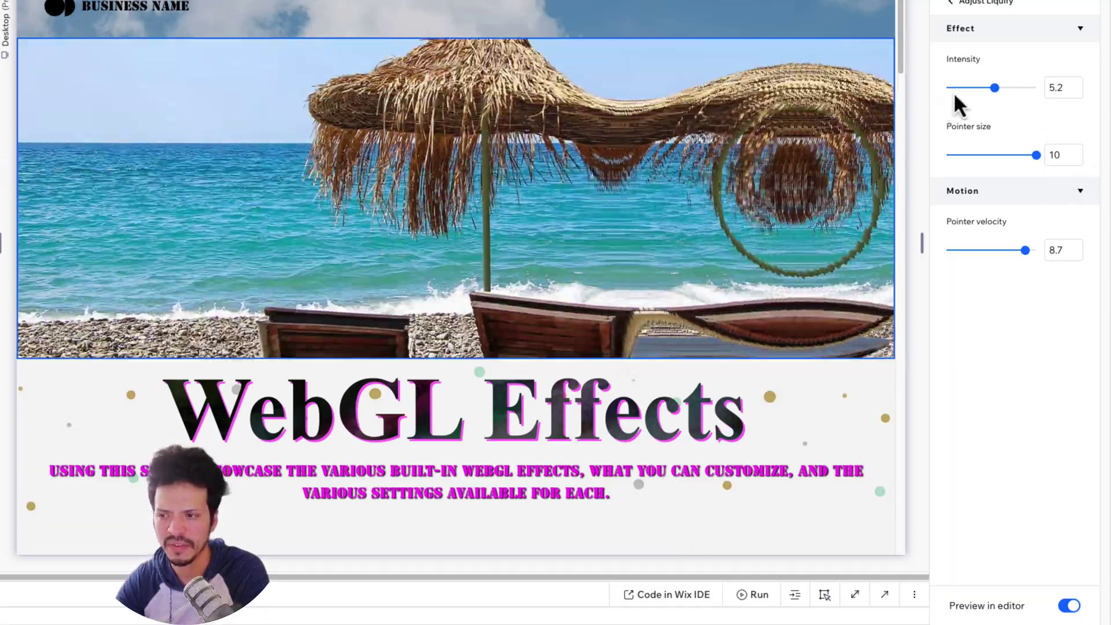
{"action": "left_click", "coordinate": [1026, 87]}
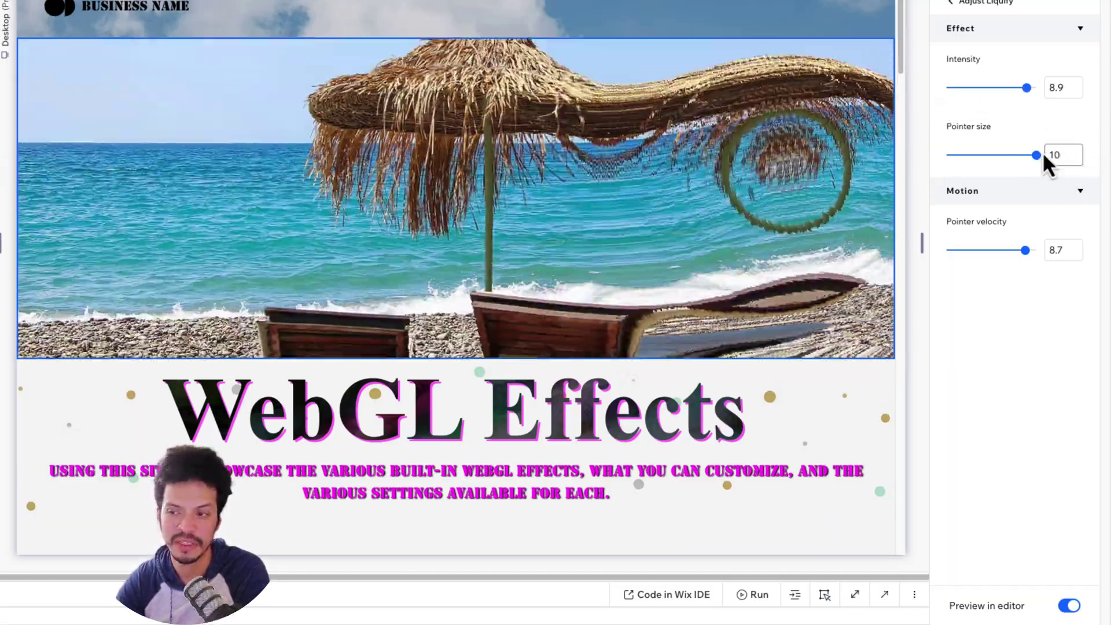
{"action": "left_click_drag", "start_coordinate": [1037, 155], "coordinate": [1033, 155]}
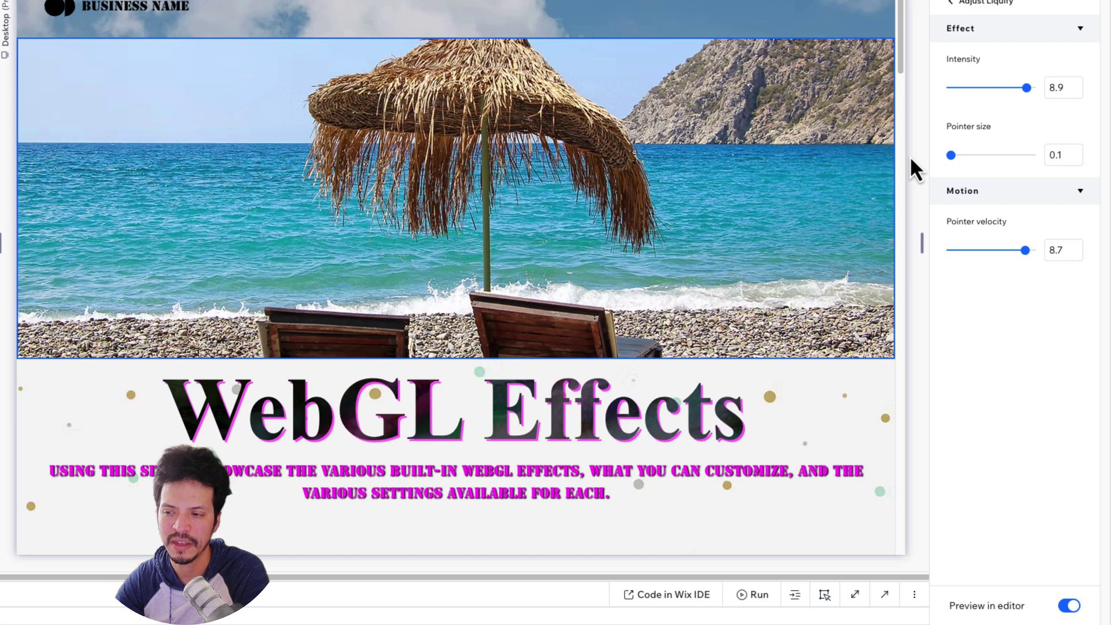
Switch the beach image's WebGL effect to Ripples
{"action": "left_click", "coordinate": [972, 5]}
{"action": "left_click", "coordinate": [1062, 169]}
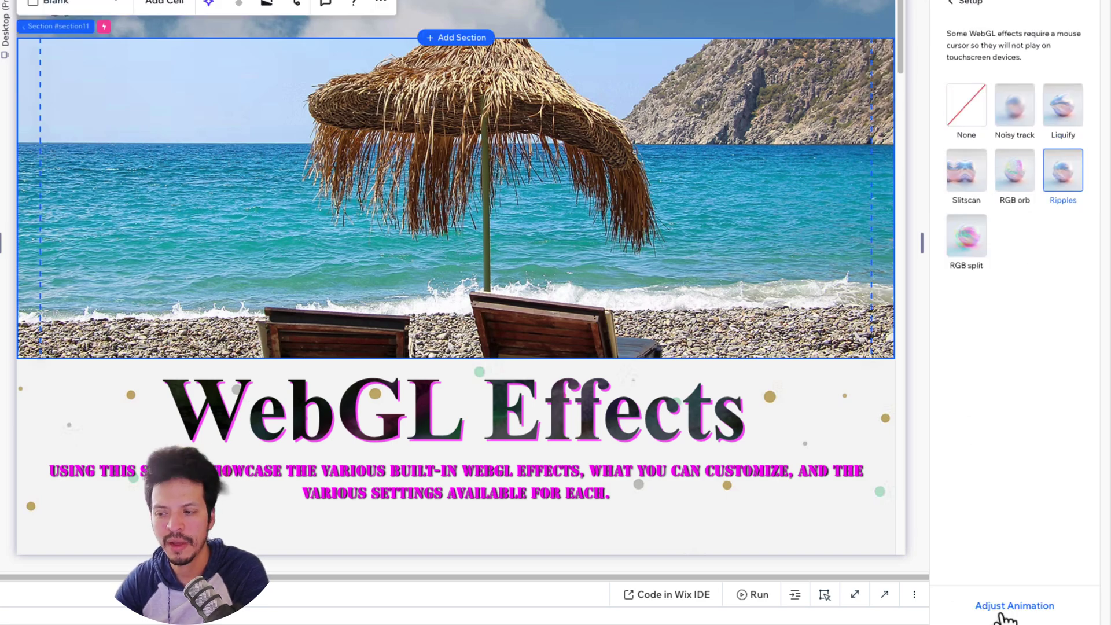
{"action": "left_click", "coordinate": [1009, 605]}
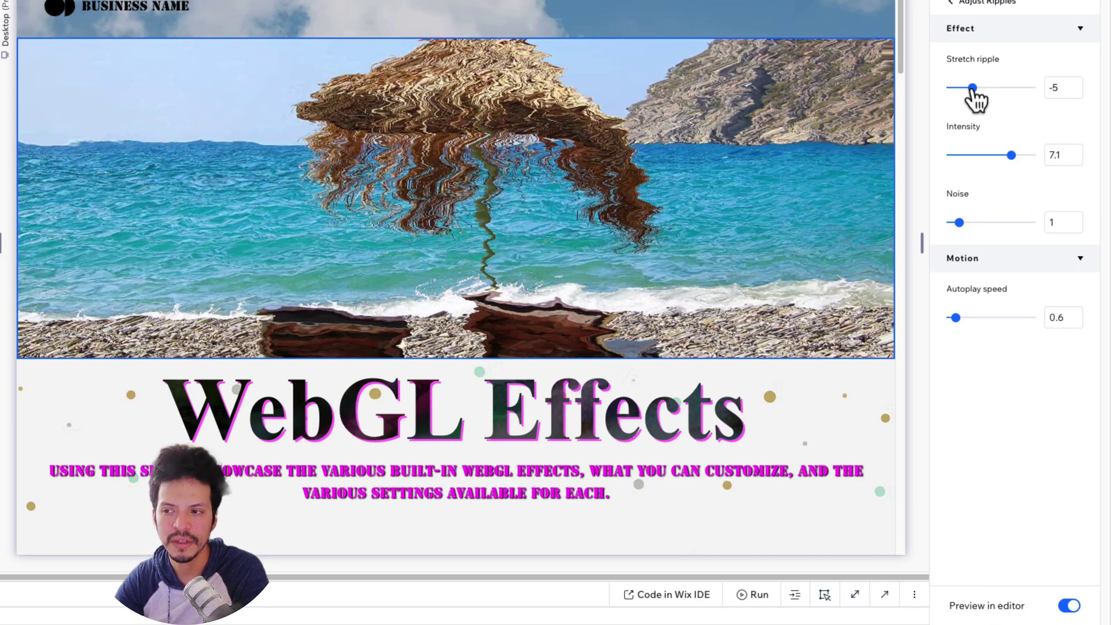
Set Ripples to stretch ripple 10, intensity 10, noise 7.2 and autoplay speed 6
{"action": "left_click_drag", "start_coordinate": [972, 89], "coordinate": [1039, 91]}
{"action": "double_click", "coordinate": [1063, 155]}
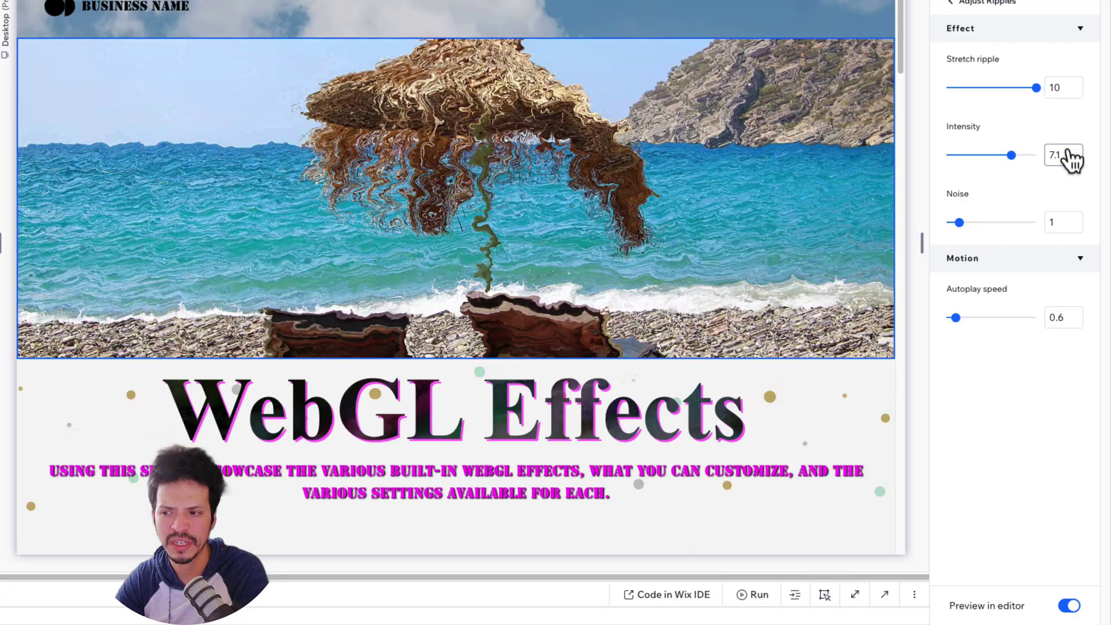
{"action": "type", "text": "10"}
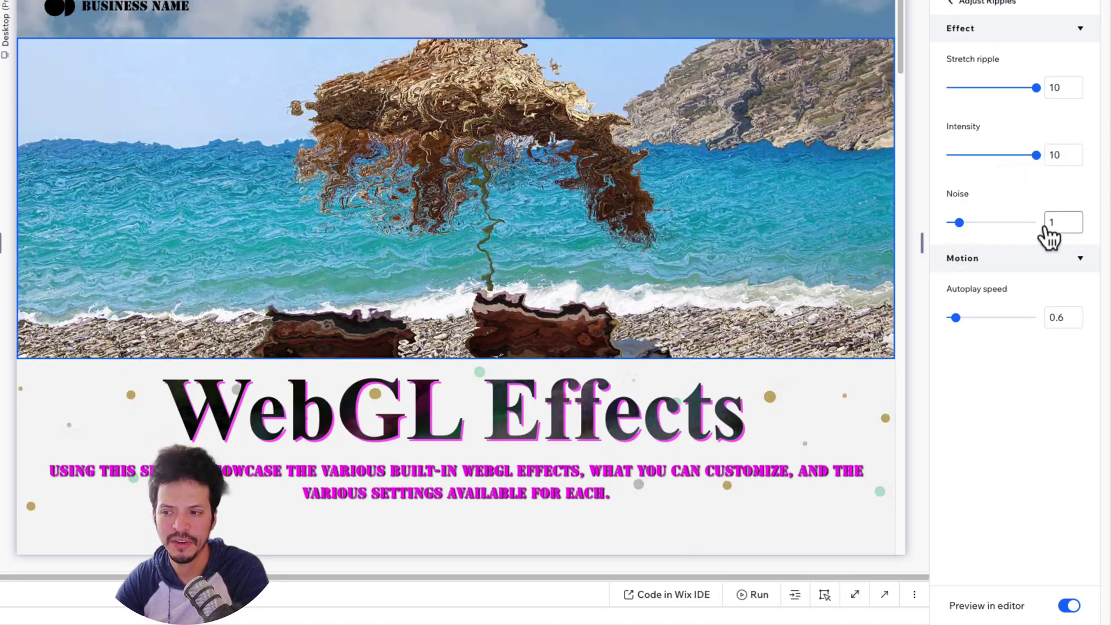
{"action": "left_click", "coordinate": [959, 225]}
{"action": "left_click_drag", "start_coordinate": [959, 224], "coordinate": [1012, 225]}
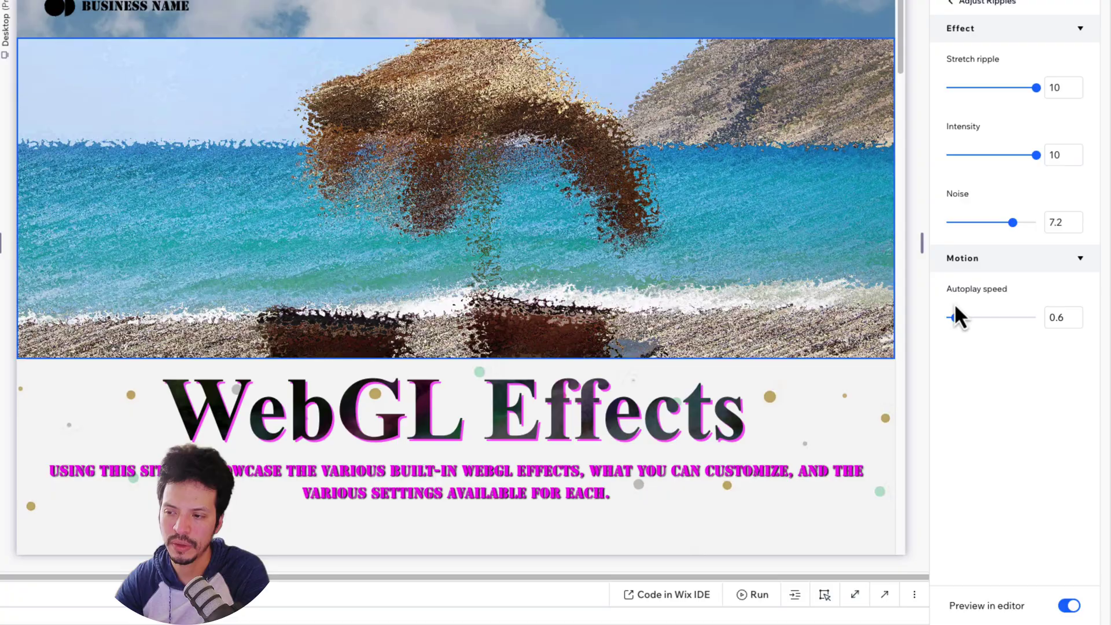
{"action": "left_click_drag", "start_coordinate": [955, 318], "coordinate": [1002, 318]}
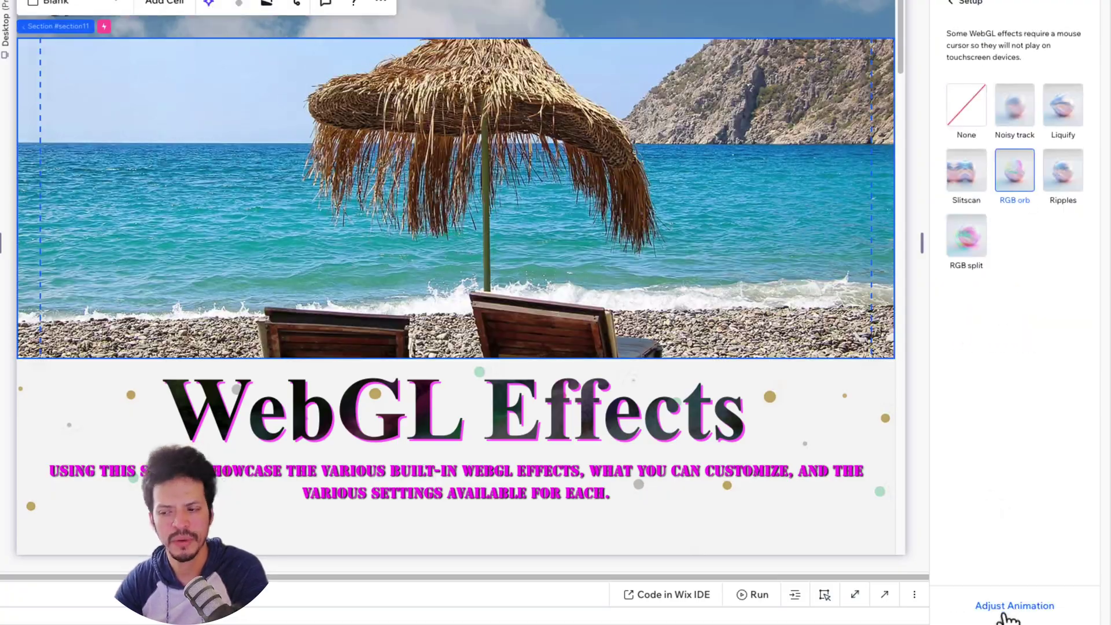
Set the RGB orb Colors to Green & Magenta after trying Blue & yellow and Red & cyan
{"action": "left_click", "coordinate": [1005, 608]}
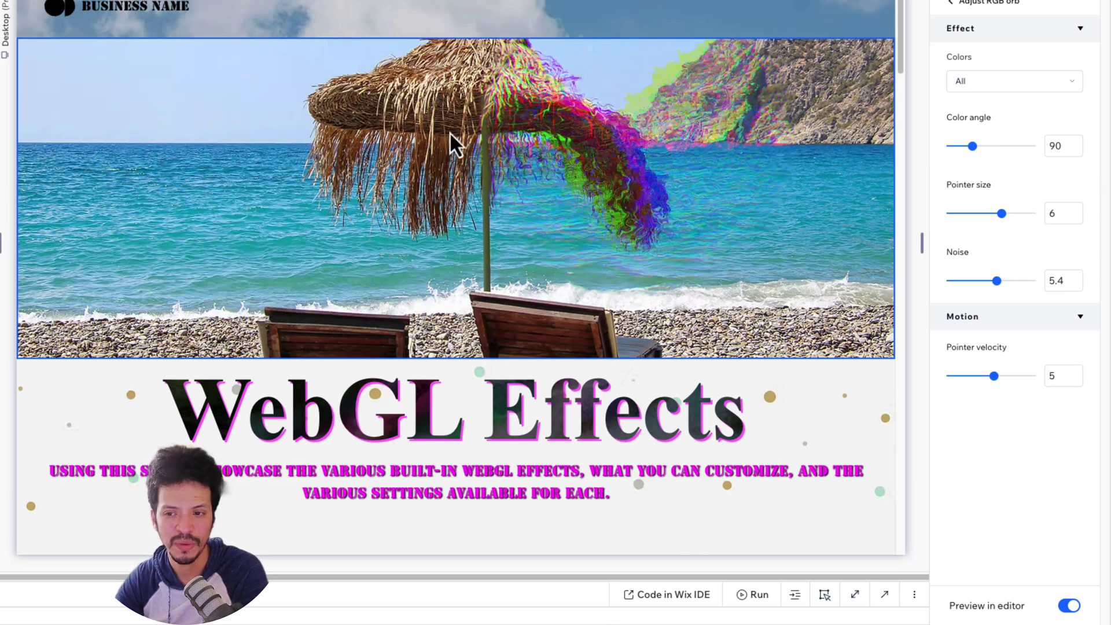
{"action": "left_click", "coordinate": [998, 84]}
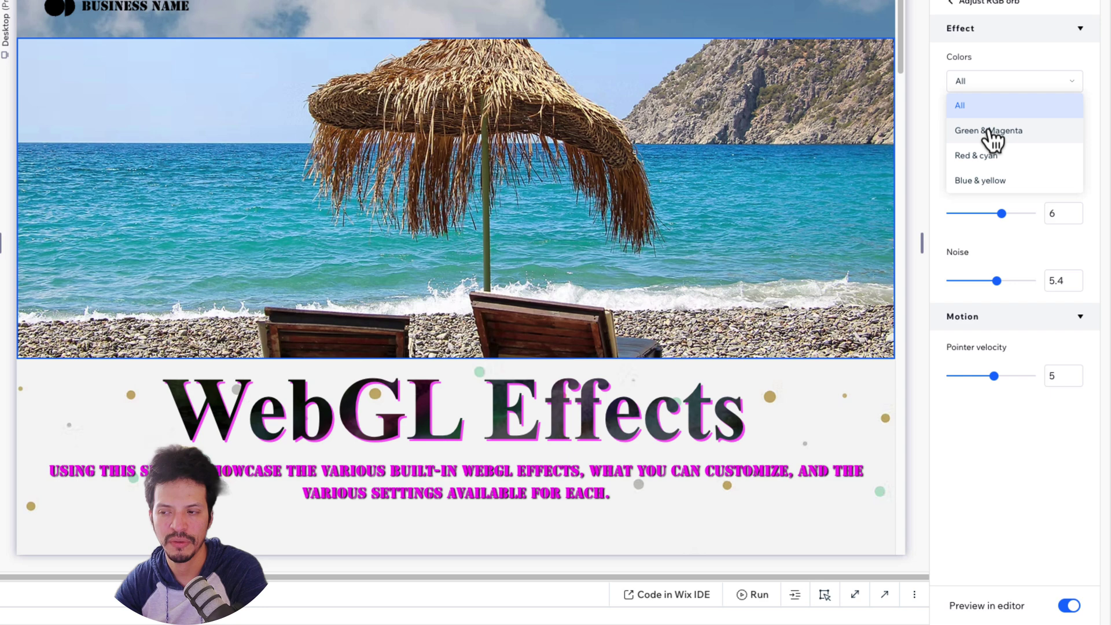
{"action": "left_click", "coordinate": [989, 179]}
{"action": "left_click", "coordinate": [1072, 84]}
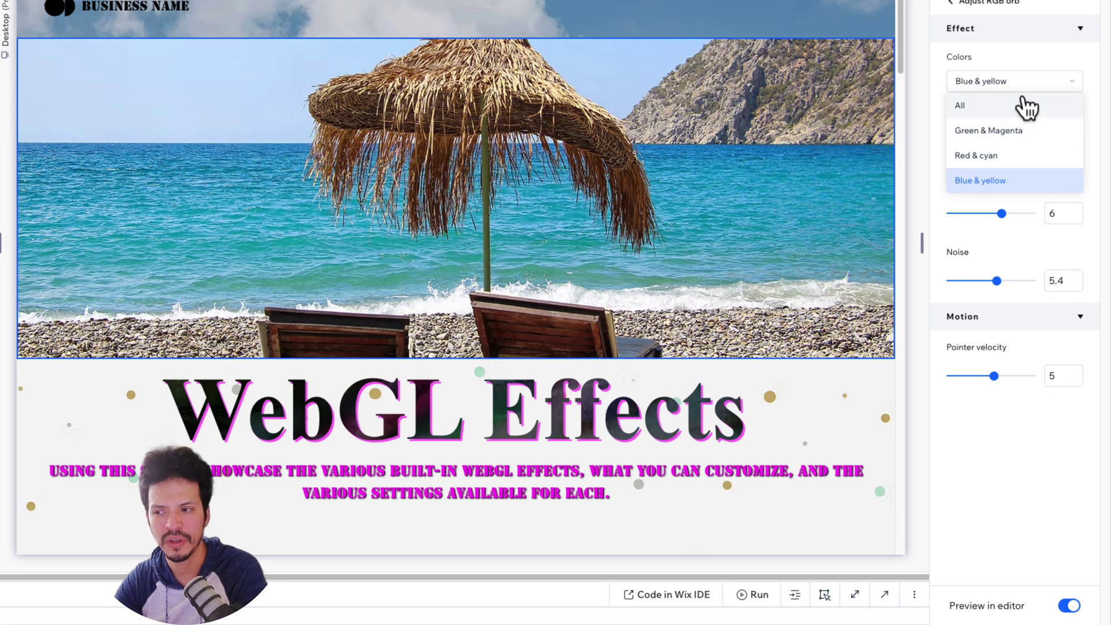
{"action": "left_click", "coordinate": [995, 158]}
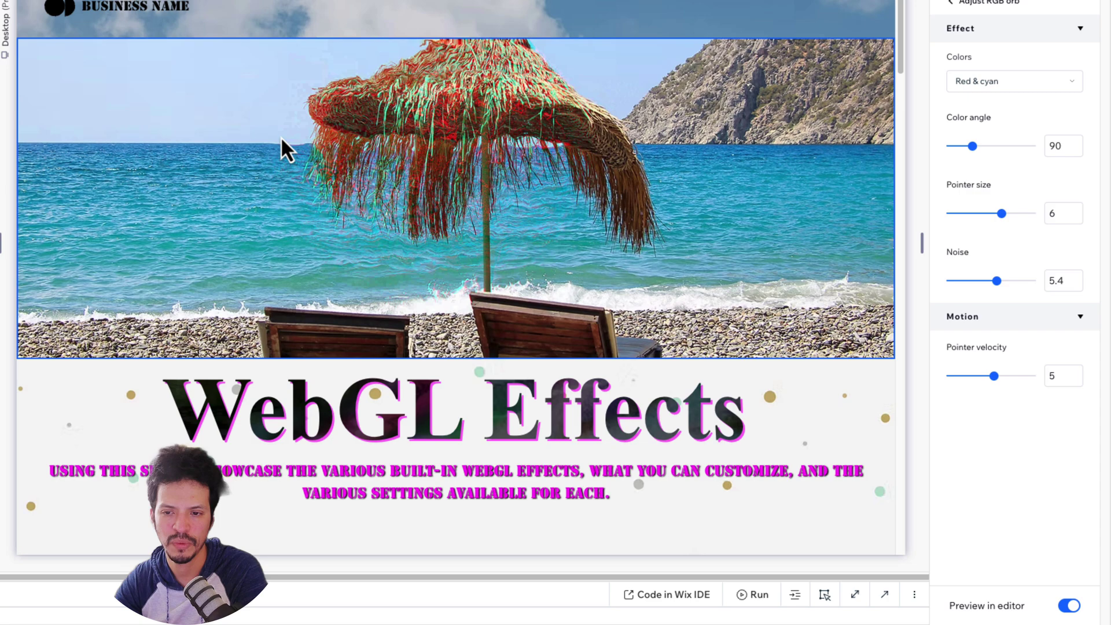
{"action": "left_click", "coordinate": [984, 84]}
{"action": "left_click", "coordinate": [975, 131]}
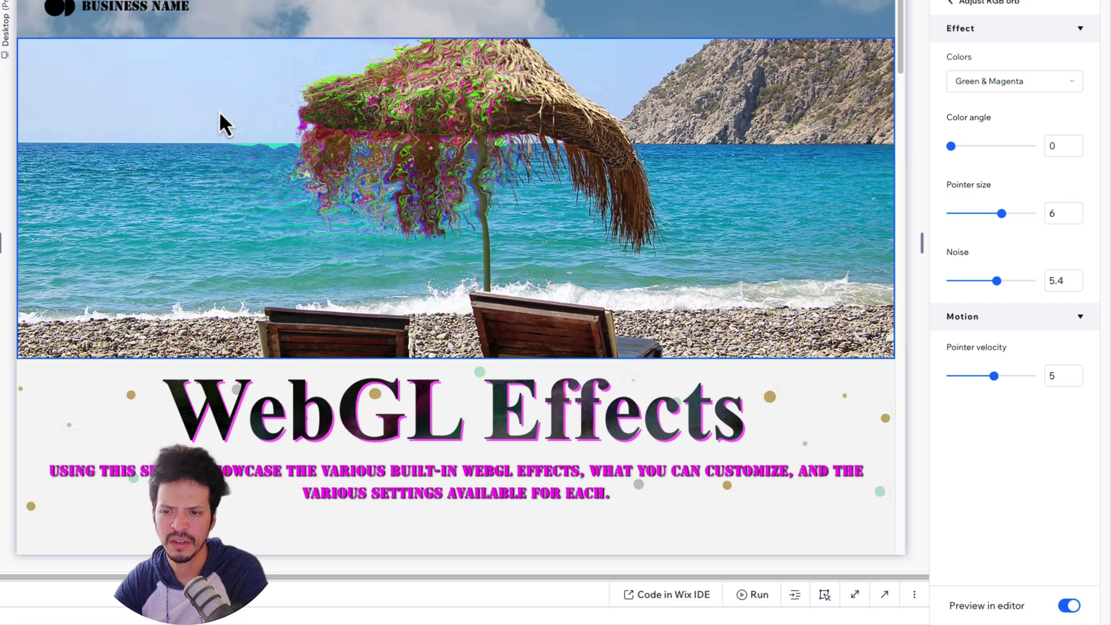
Raise the RGB orb pointer size, then go back to the effects list
{"action": "left_click", "coordinate": [1051, 222]}
{"action": "type", "text": "9."}
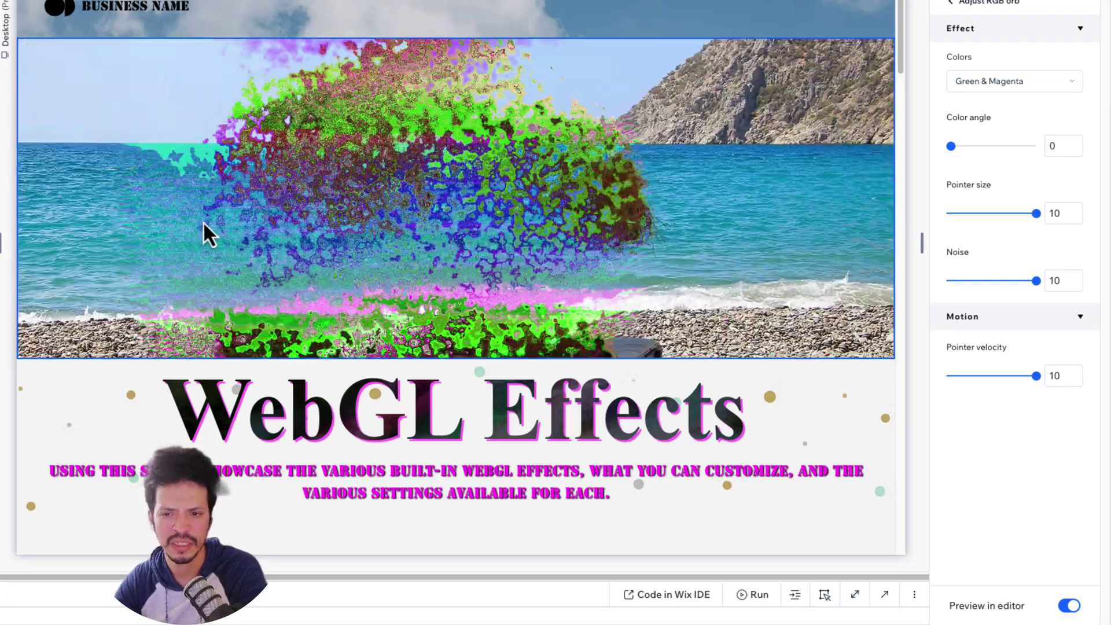
{"action": "left_click", "coordinate": [960, 4]}
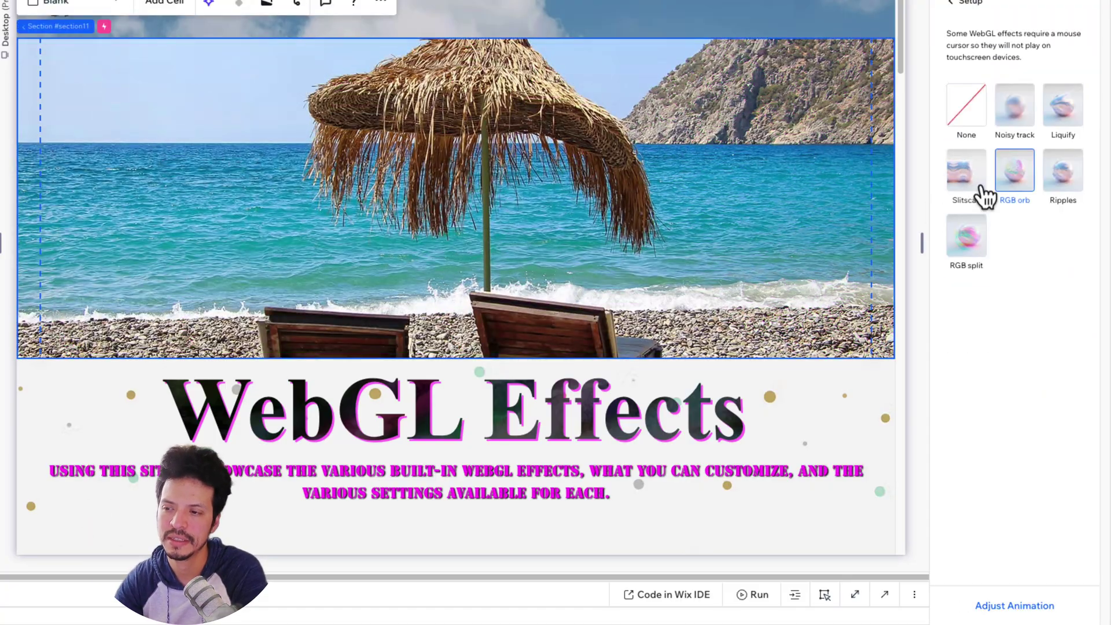
Try adding Slitscan triggers, then remove mouse movement and autoplay, leaving only scroll
{"action": "left_click", "coordinate": [1015, 606]}
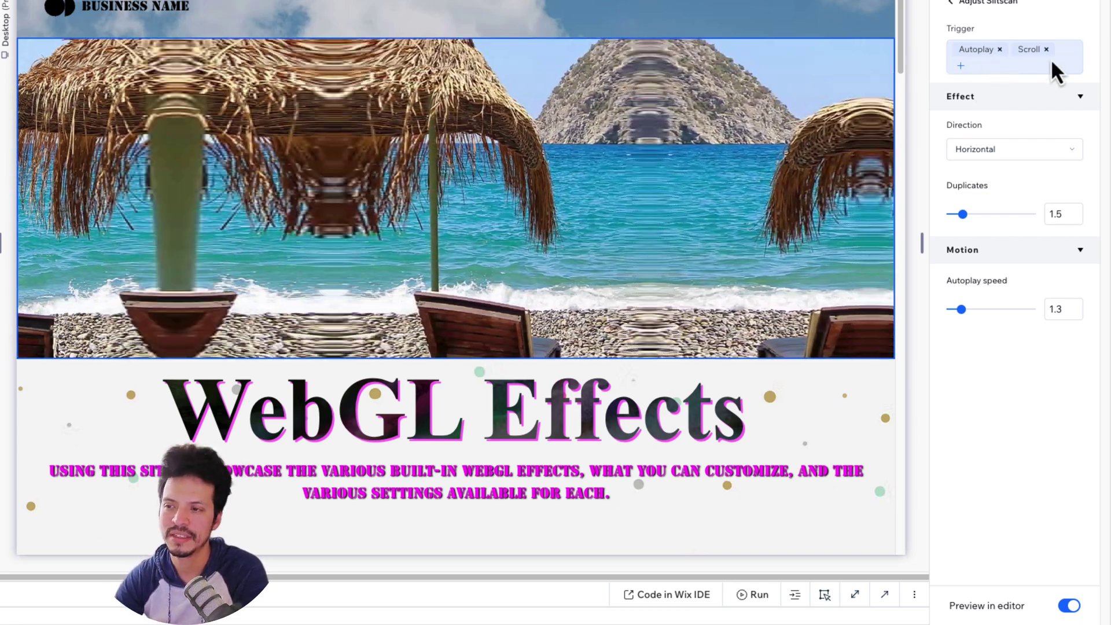
{"action": "left_click", "coordinate": [961, 65]}
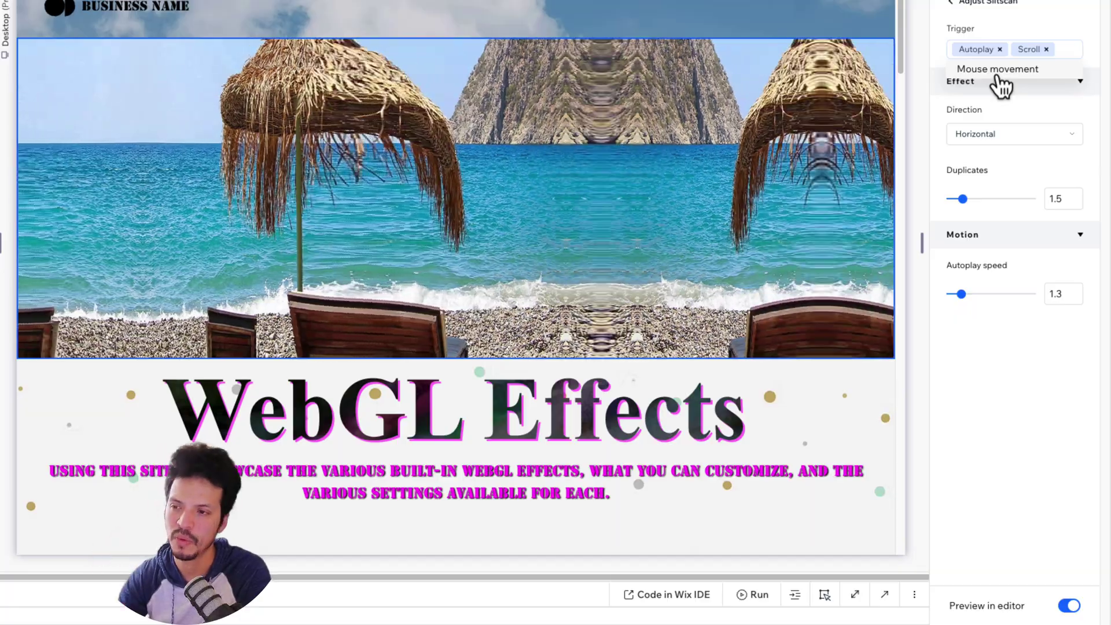
{"action": "left_click", "coordinate": [996, 74]}
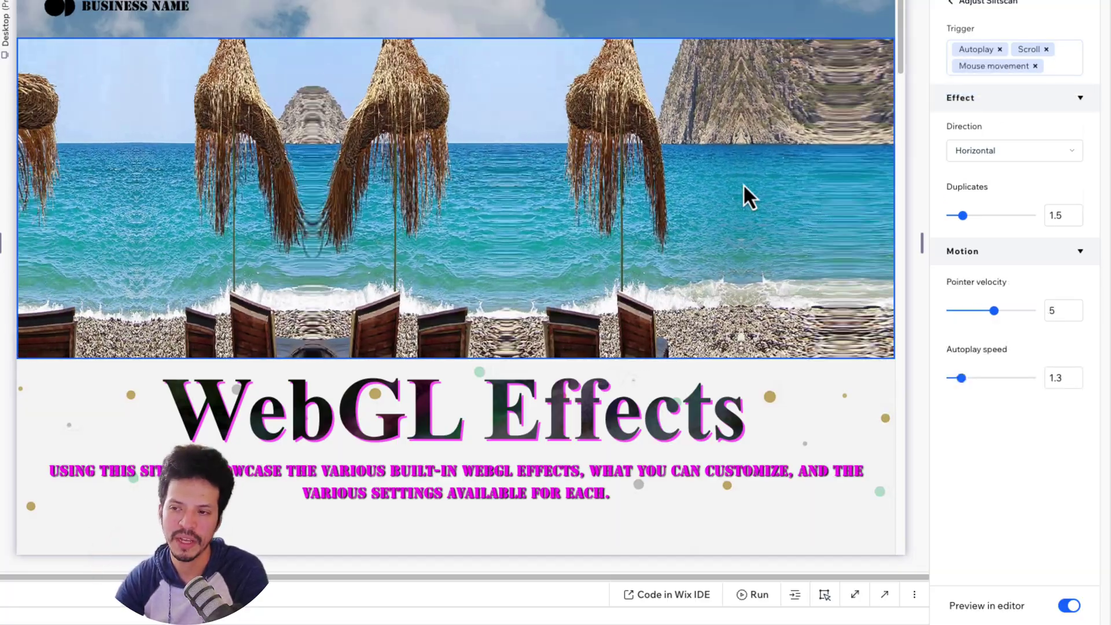
{"action": "left_click", "coordinate": [1036, 66]}
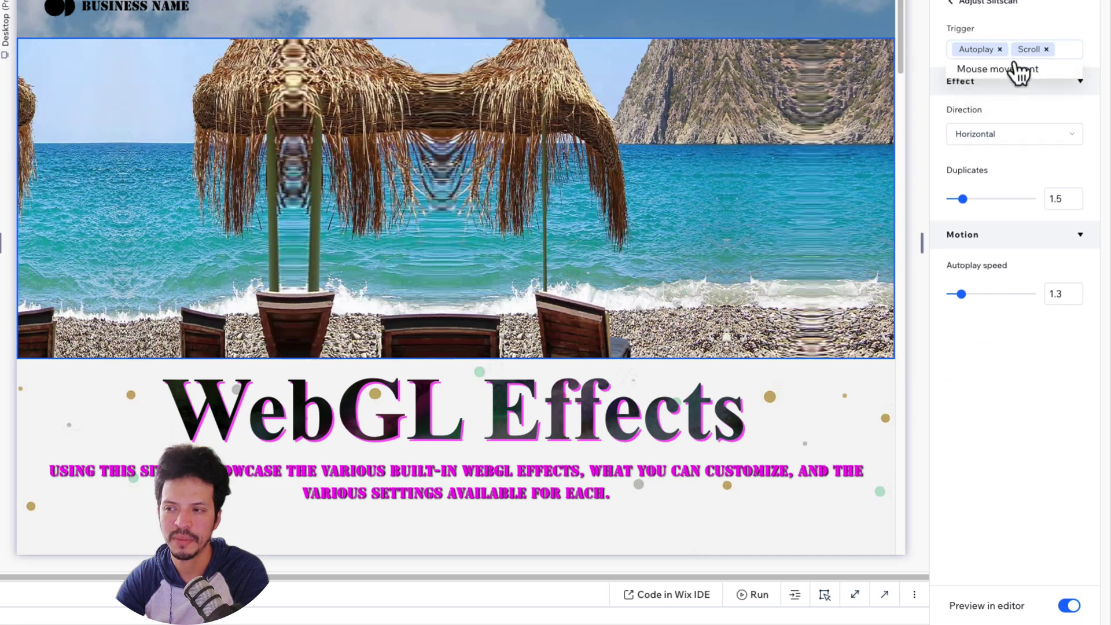
{"action": "left_click", "coordinate": [1000, 49]}
{"action": "scroll", "coordinate": [676, 165], "scroll_direction": "down", "scroll_amount": 4}
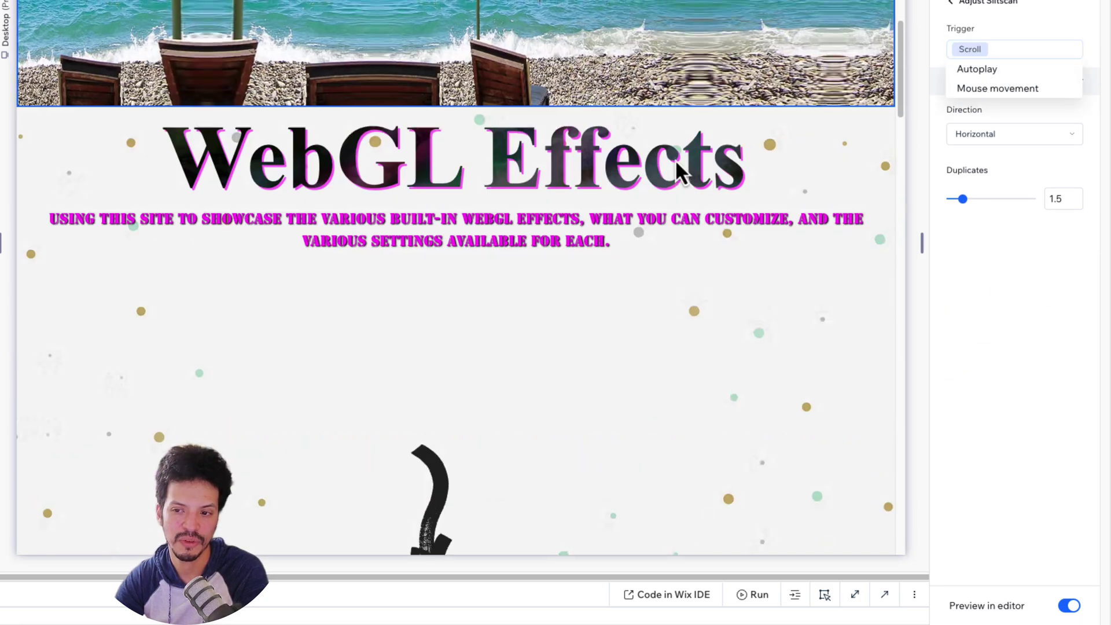
{"action": "scroll", "coordinate": [675, 157], "scroll_direction": "up", "scroll_amount": 4}
{"action": "scroll", "coordinate": [675, 155], "scroll_direction": "down", "scroll_amount": 1}
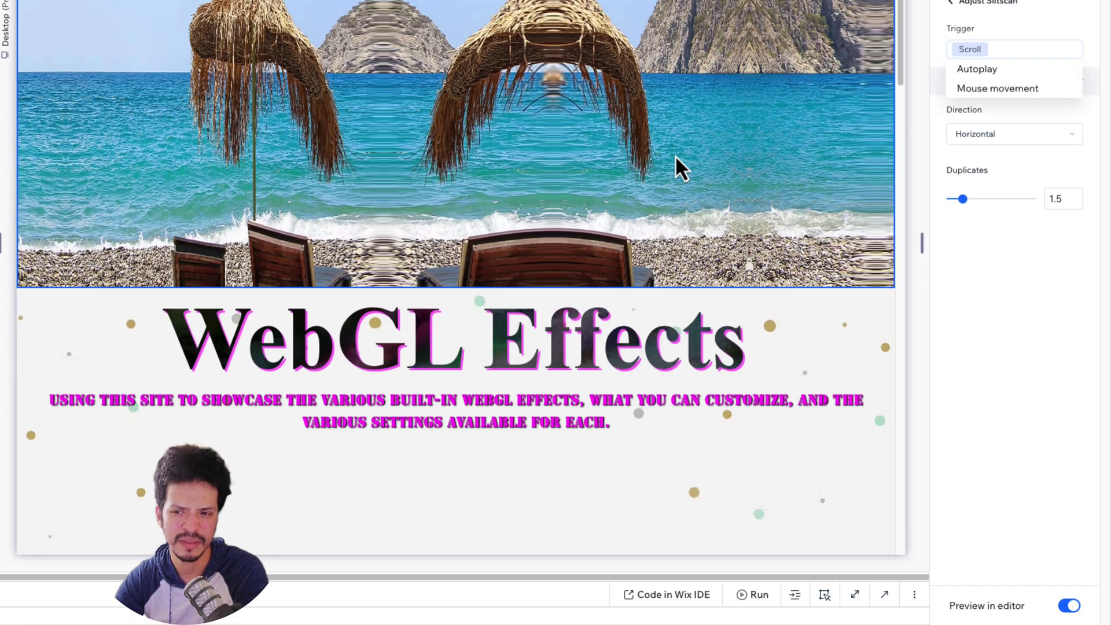
{"action": "scroll", "coordinate": [676, 155], "scroll_direction": "up", "scroll_amount": 1}
{"action": "left_click", "coordinate": [1036, 129]}
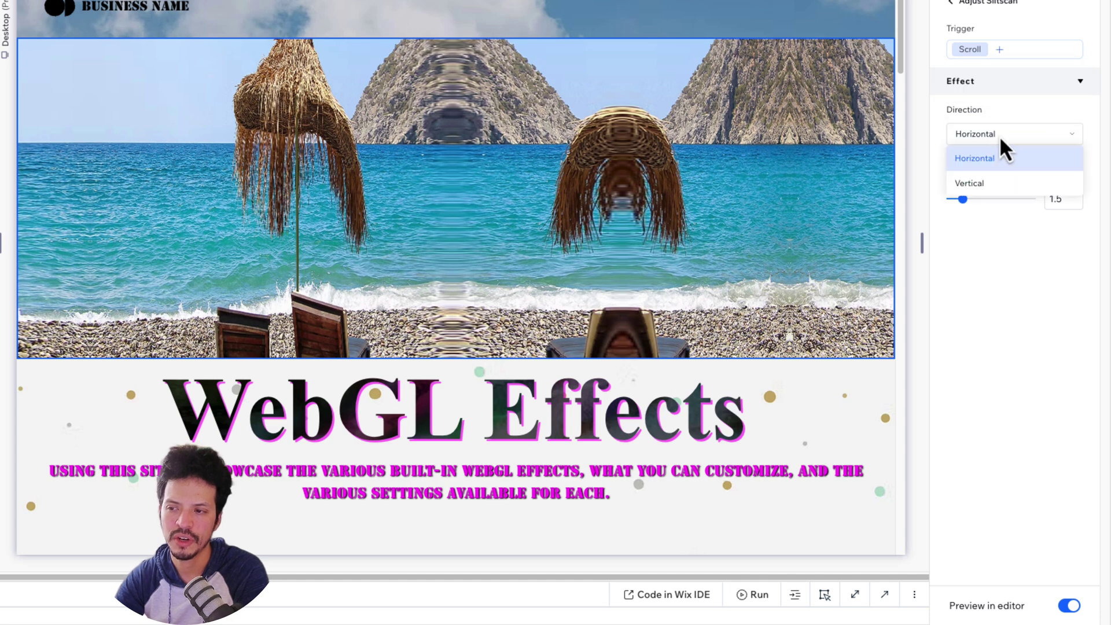
Try the vertical Slitscan direction and add autoplay back as a trigger
{"action": "left_click", "coordinate": [1006, 183]}
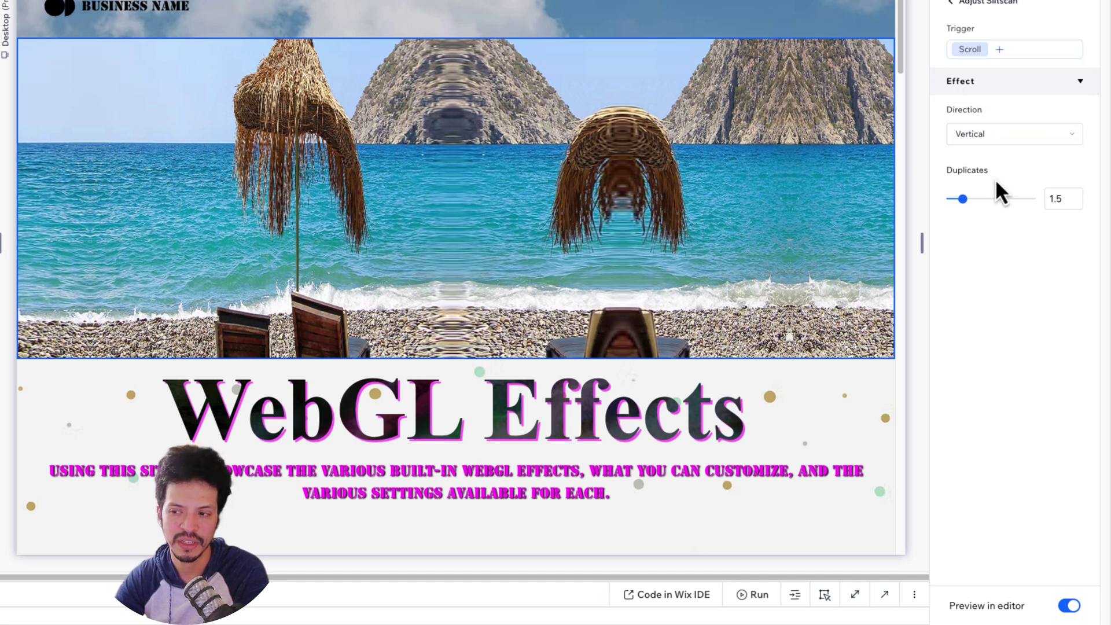
{"action": "left_click", "coordinate": [984, 140]}
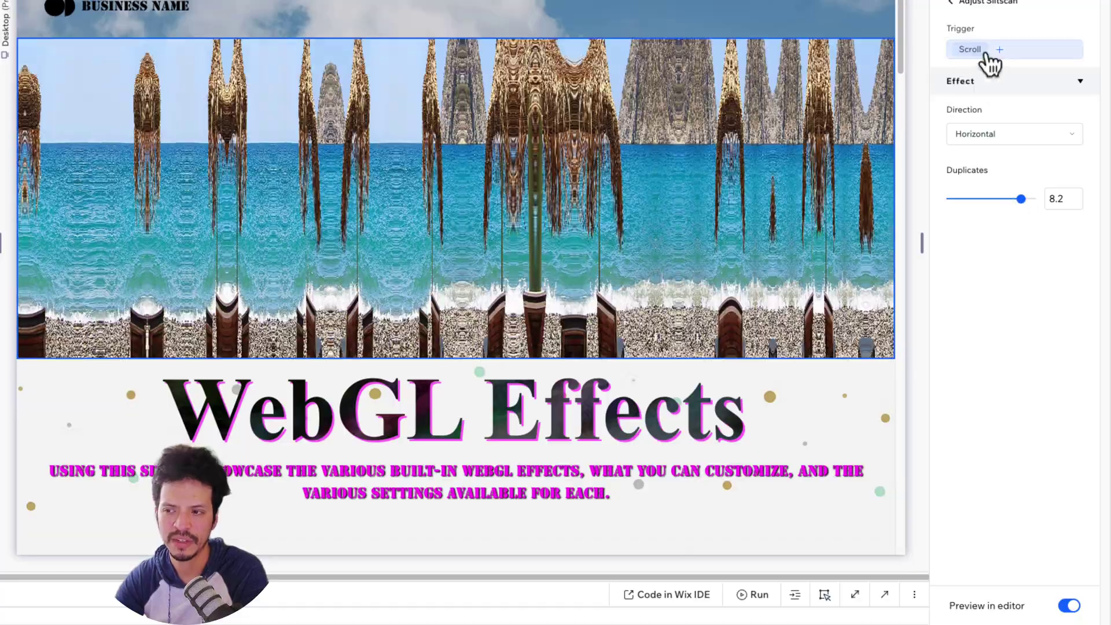
{"action": "left_click", "coordinate": [984, 70]}
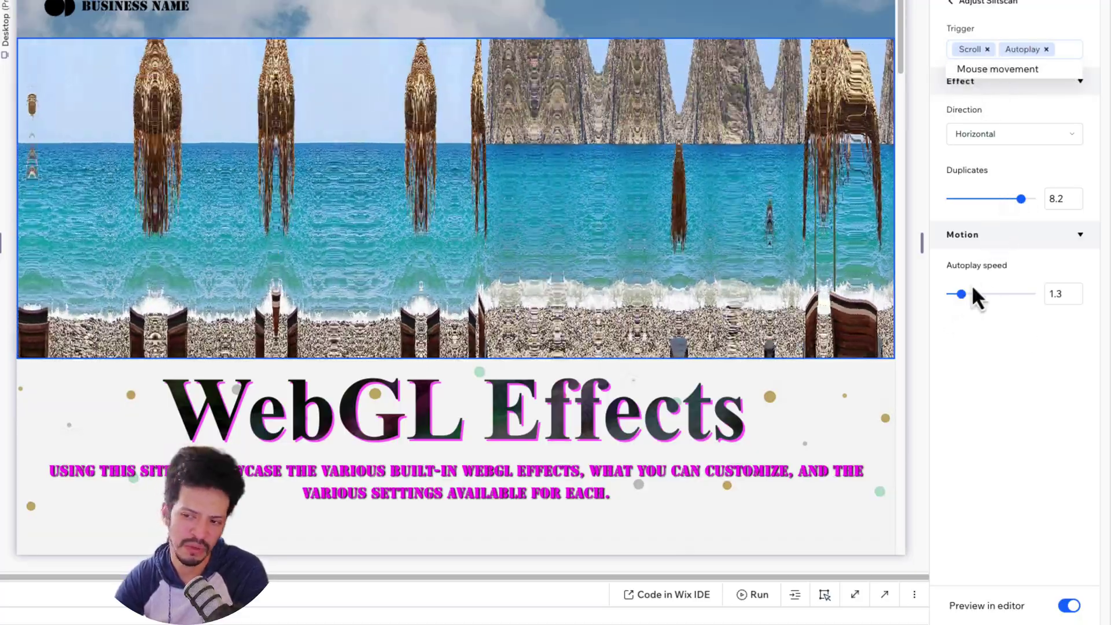
Speed up Slitscan autoplay to 7.9 and add mouse movement as a trigger
{"action": "left_click_drag", "start_coordinate": [966, 294], "coordinate": [1017, 306]}
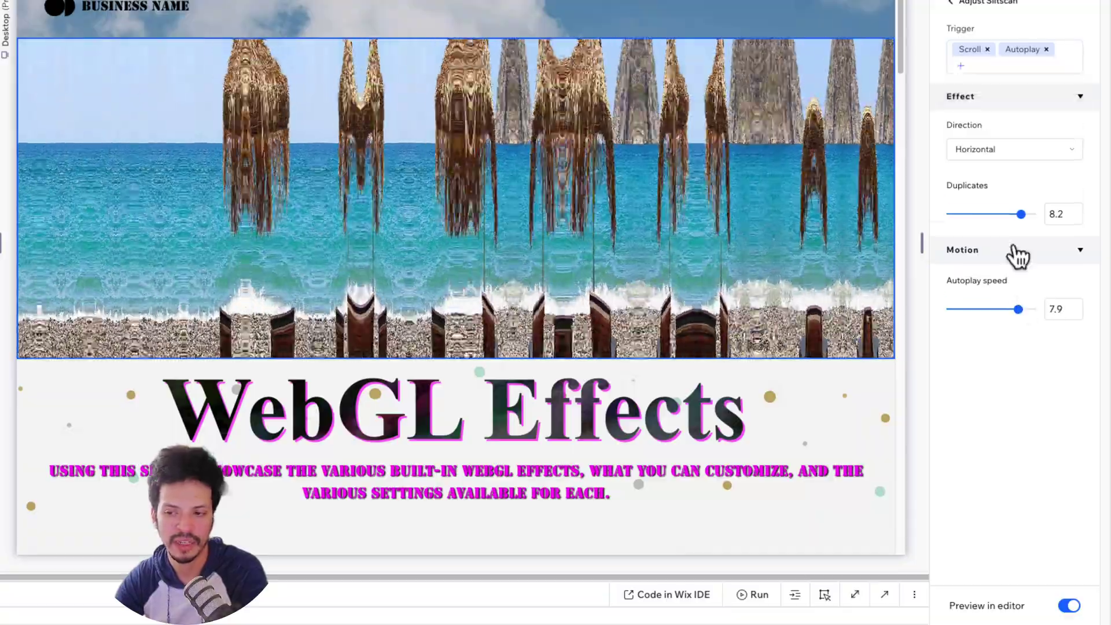
{"action": "left_click", "coordinate": [963, 68]}
{"action": "left_click", "coordinate": [996, 75]}
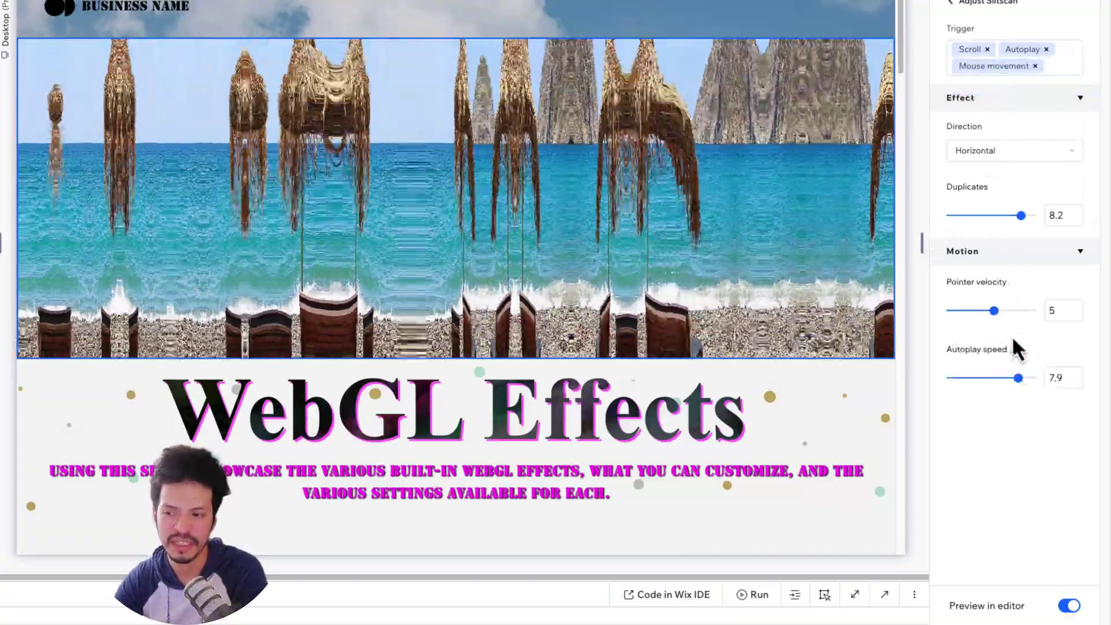
Apply the RGB split effect to the beach image
{"action": "left_click", "coordinate": [954, 6]}
{"action": "left_click", "coordinate": [968, 265]}
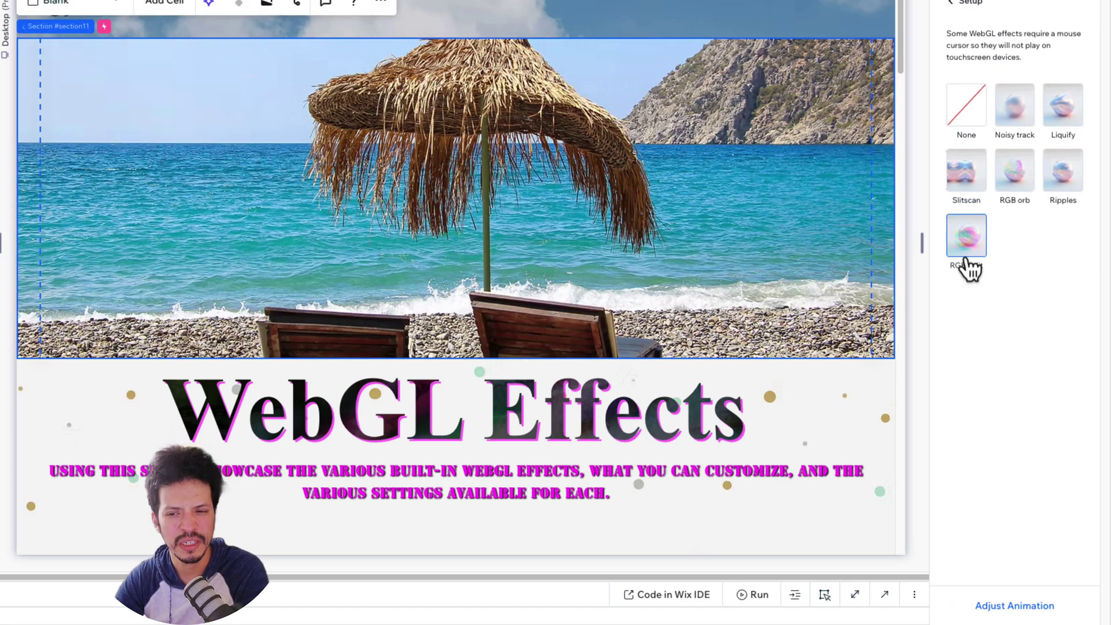
{"action": "left_click", "coordinate": [1022, 615]}
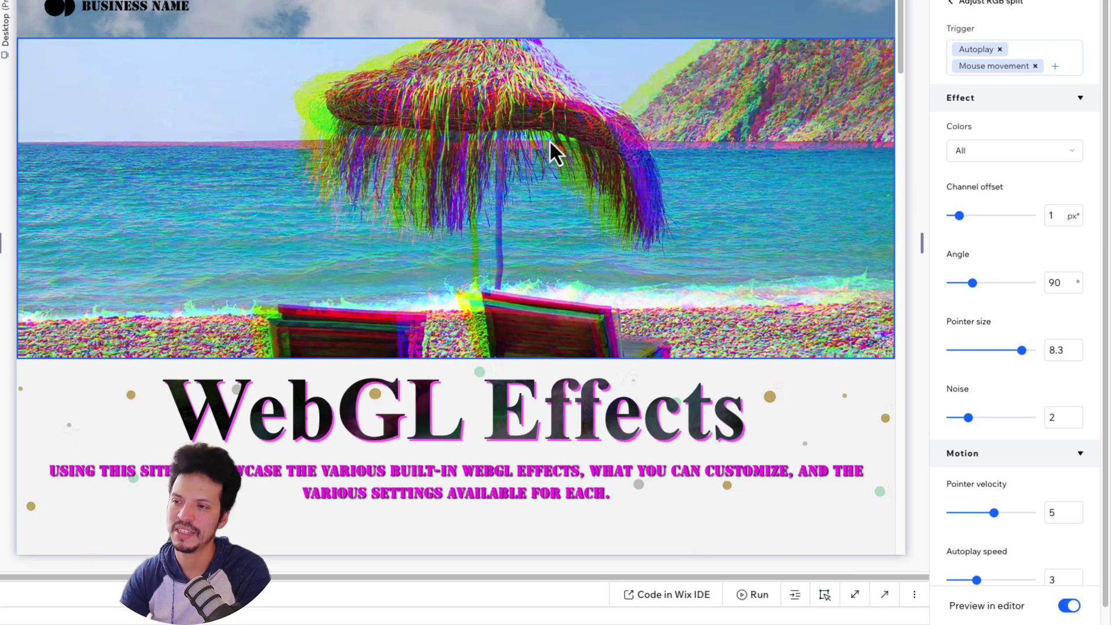
Add scroll as an RGB split trigger, keep Colors on All, and set channel offset to 8.4 px
{"action": "left_click", "coordinate": [1055, 67]}
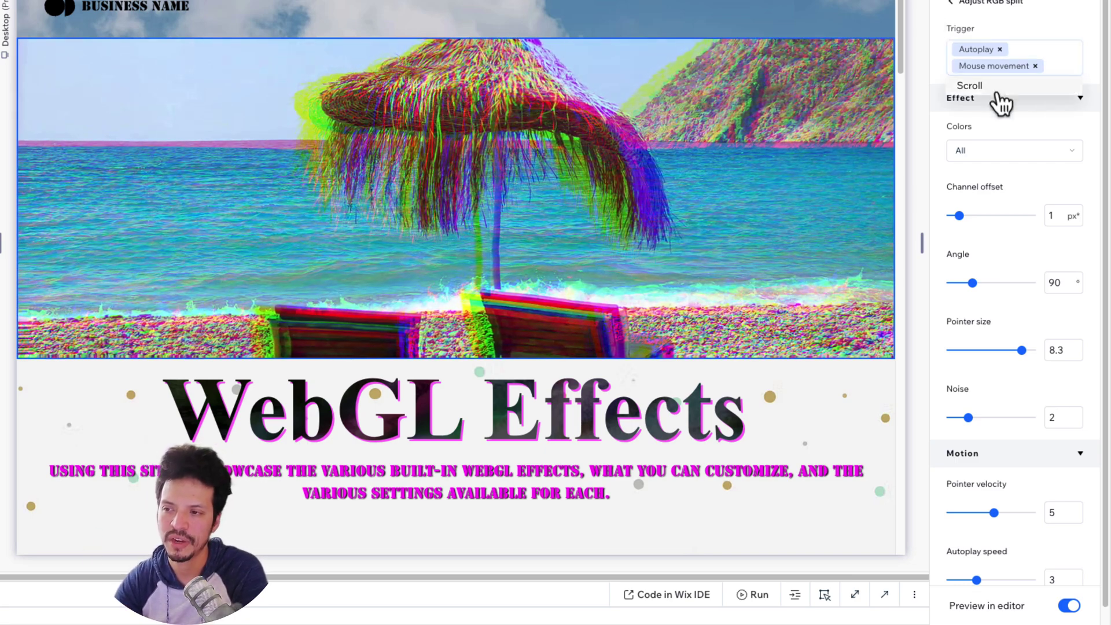
{"action": "left_click", "coordinate": [970, 87]}
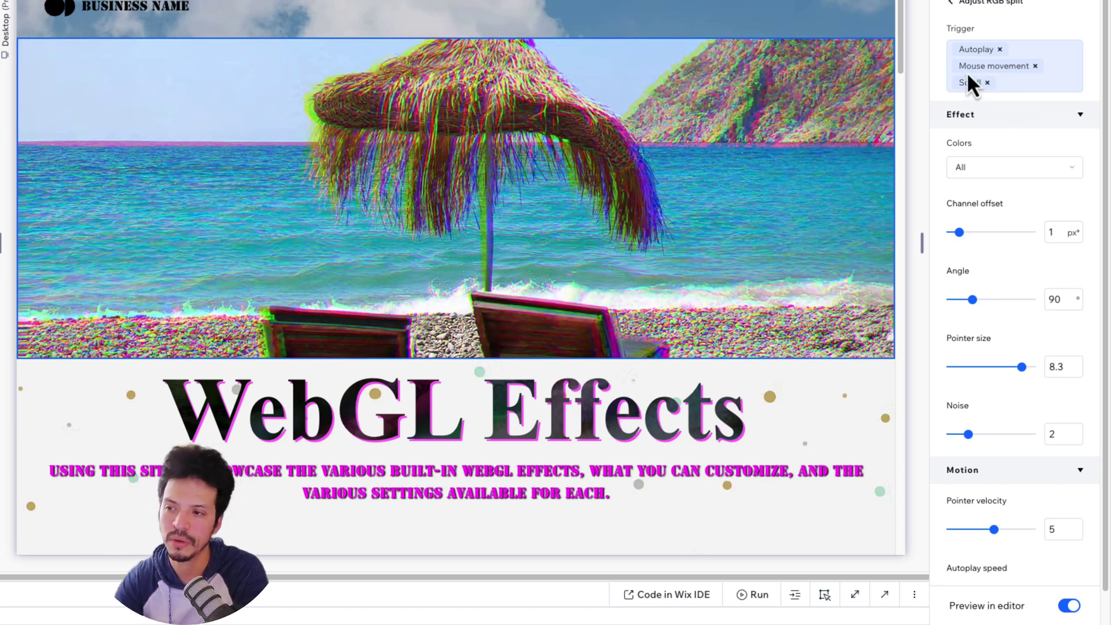
{"action": "left_click", "coordinate": [989, 167]}
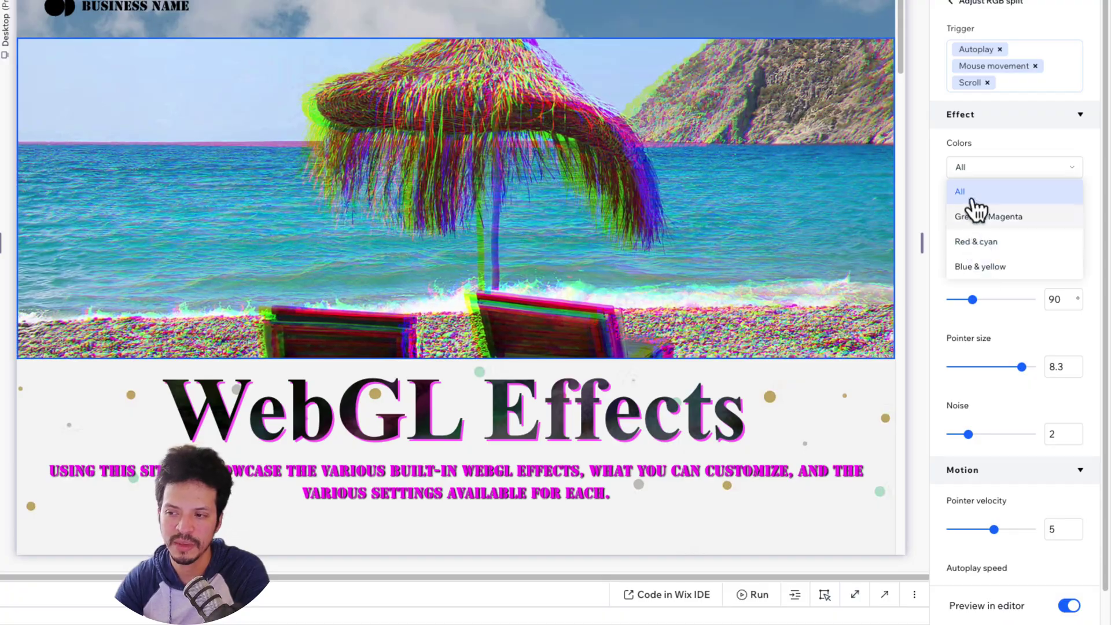
{"action": "left_click", "coordinate": [970, 192]}
{"action": "scroll", "coordinate": [976, 147], "scroll_direction": "down", "scroll_amount": 1}
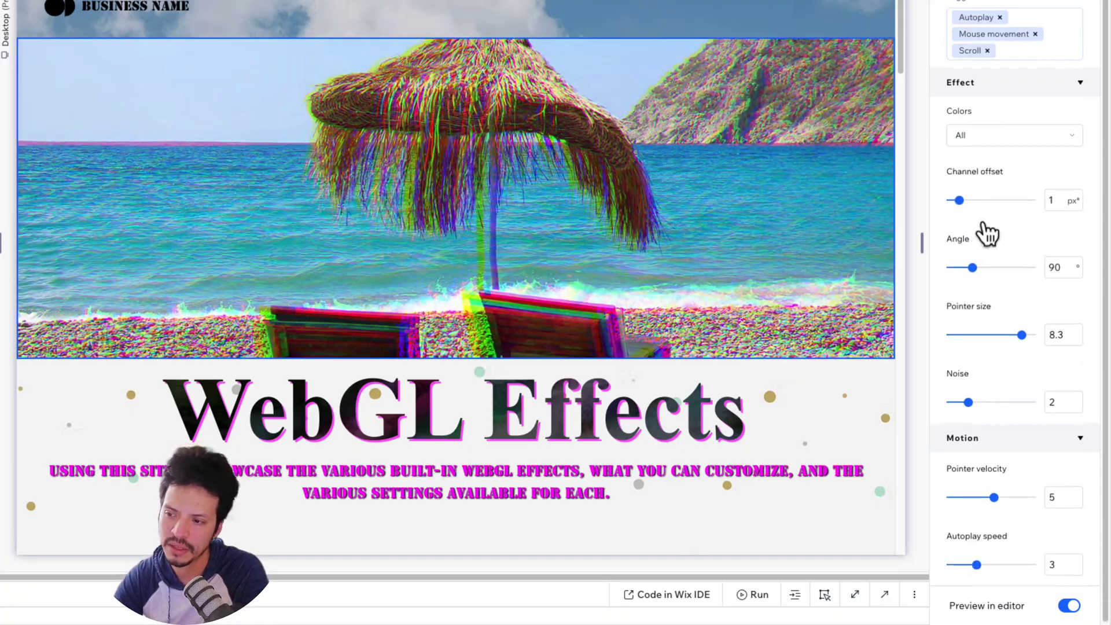
{"action": "left_click_drag", "start_coordinate": [958, 199], "coordinate": [1022, 198]}
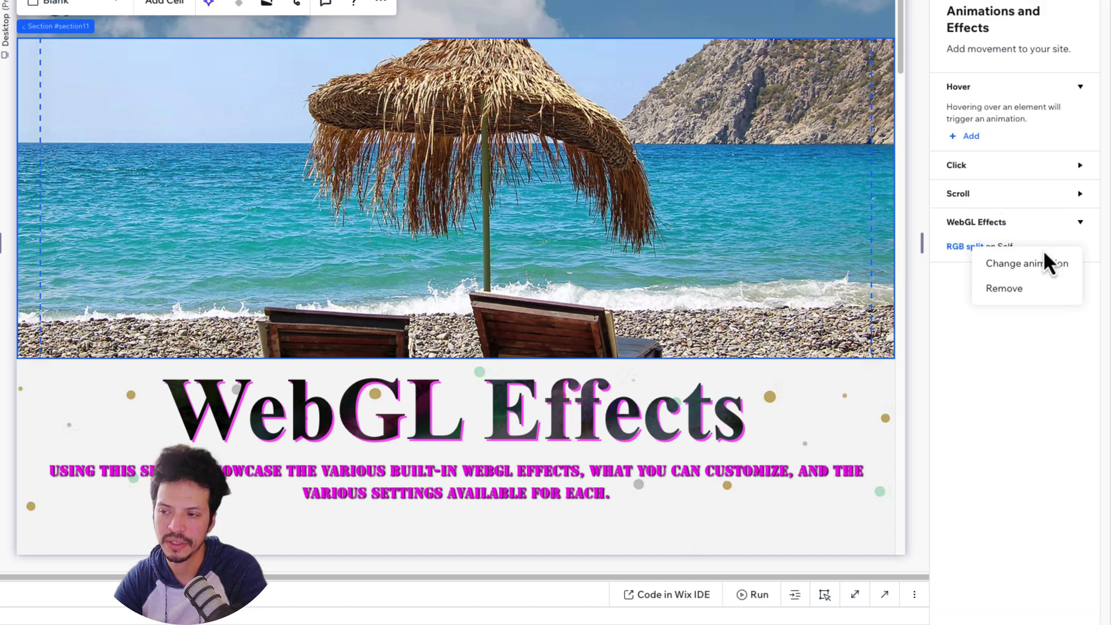
{"action": "left_click", "coordinate": [1038, 265]}
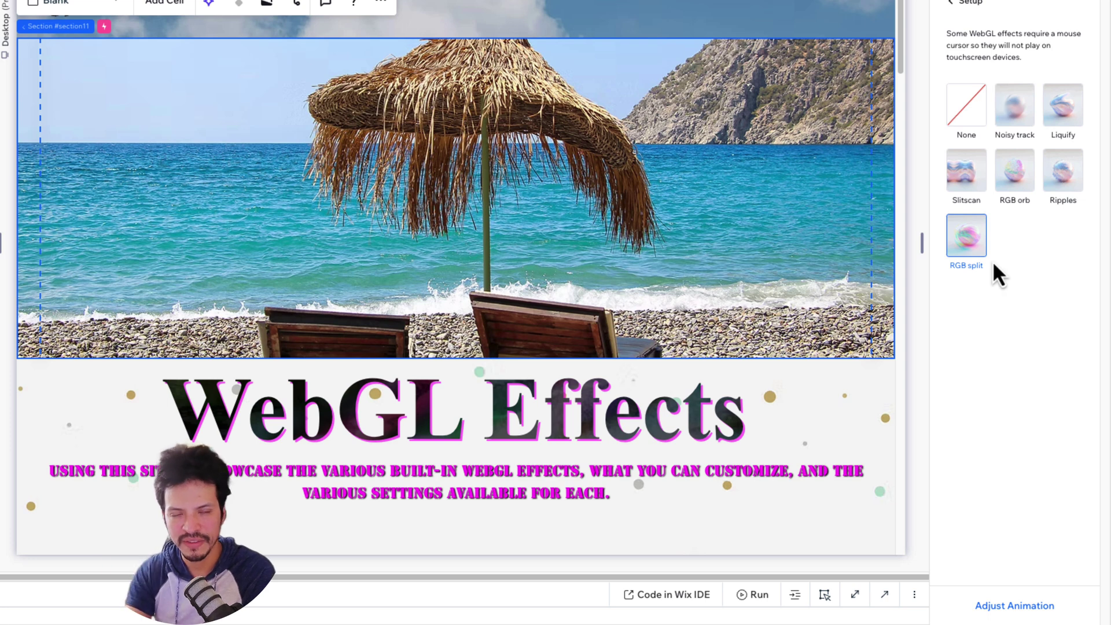
{"action": "left_click", "coordinate": [959, 7]}
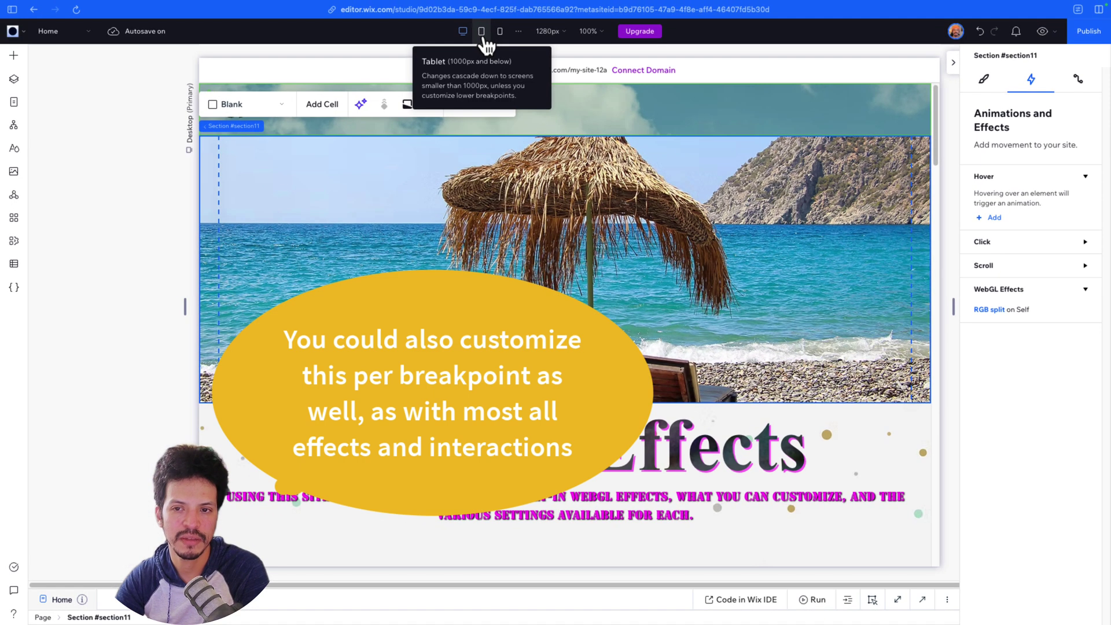
Check the Tablet and Mobile breakpoints for WebGL effects, then return to Desktop
{"action": "left_click", "coordinate": [481, 31]}
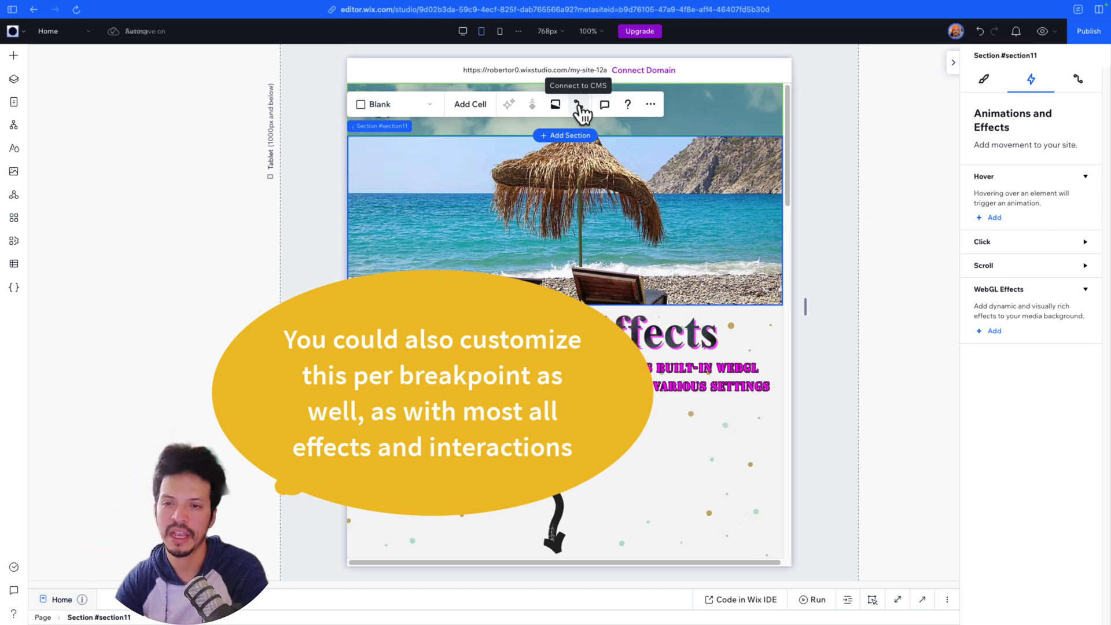
{"action": "left_click", "coordinate": [500, 32]}
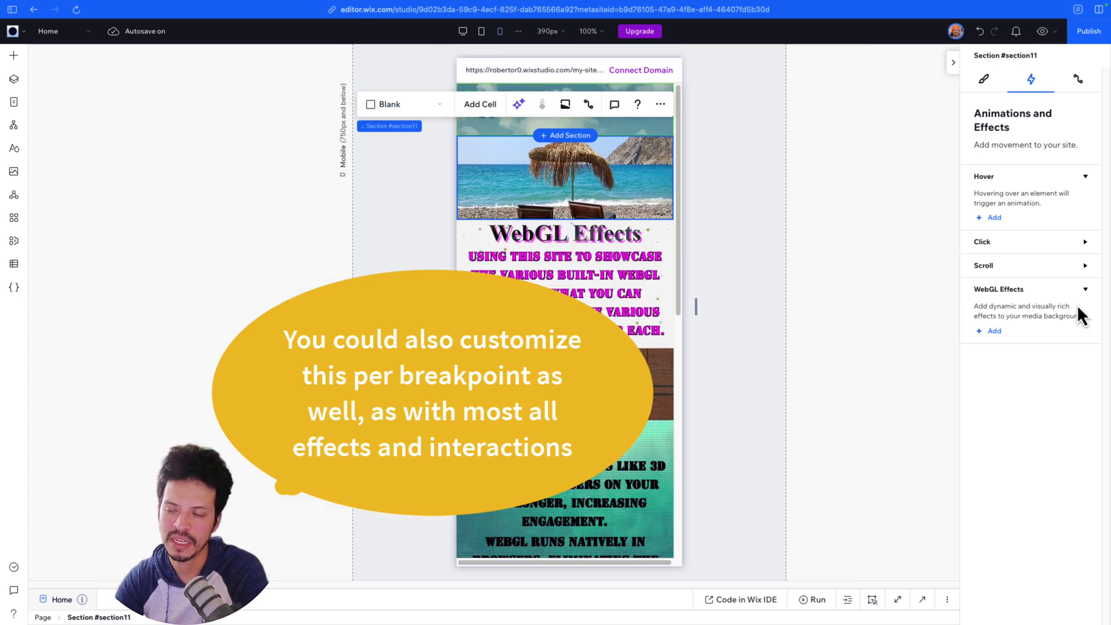
{"action": "left_click", "coordinate": [462, 31]}
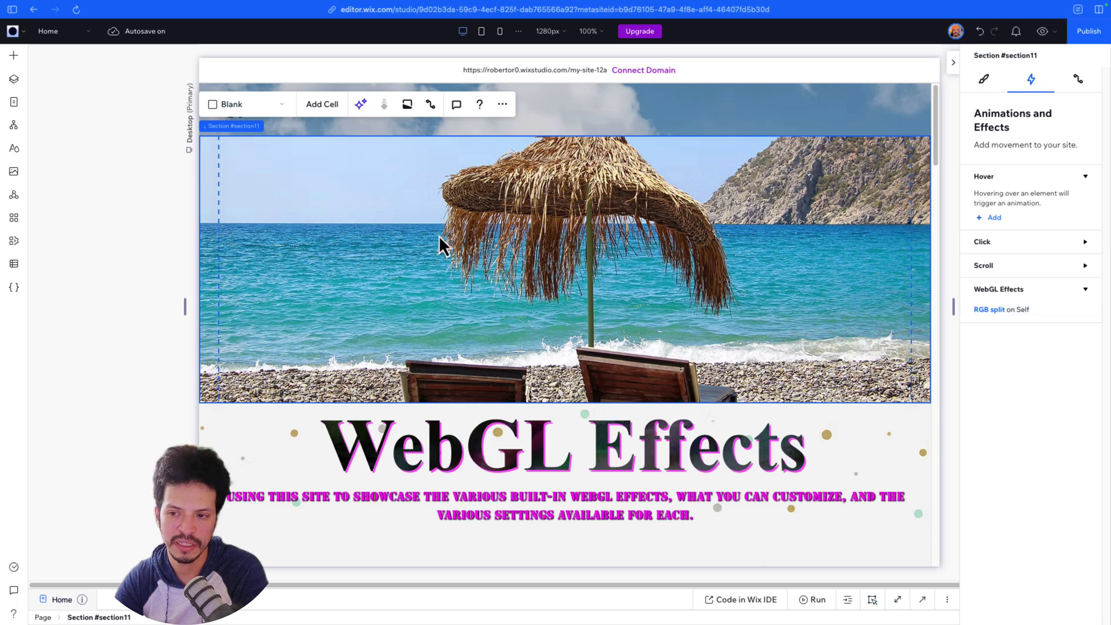
Preview the site at Tablet size, scroll through the page, then return to the editor
{"action": "left_click", "coordinate": [1044, 34]}
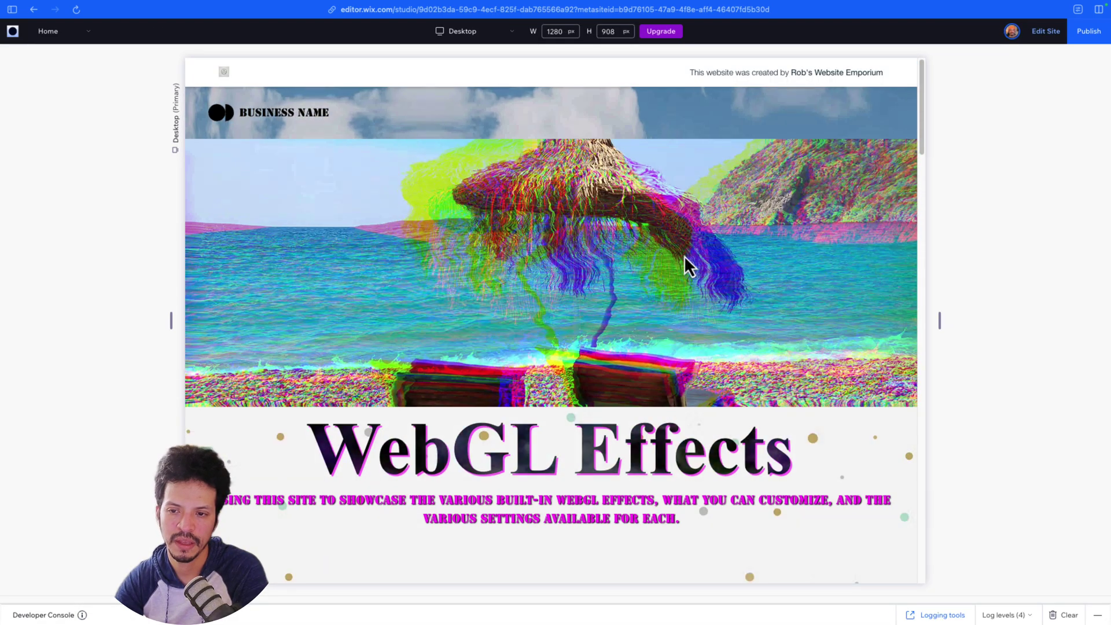
{"action": "left_click", "coordinate": [472, 32]}
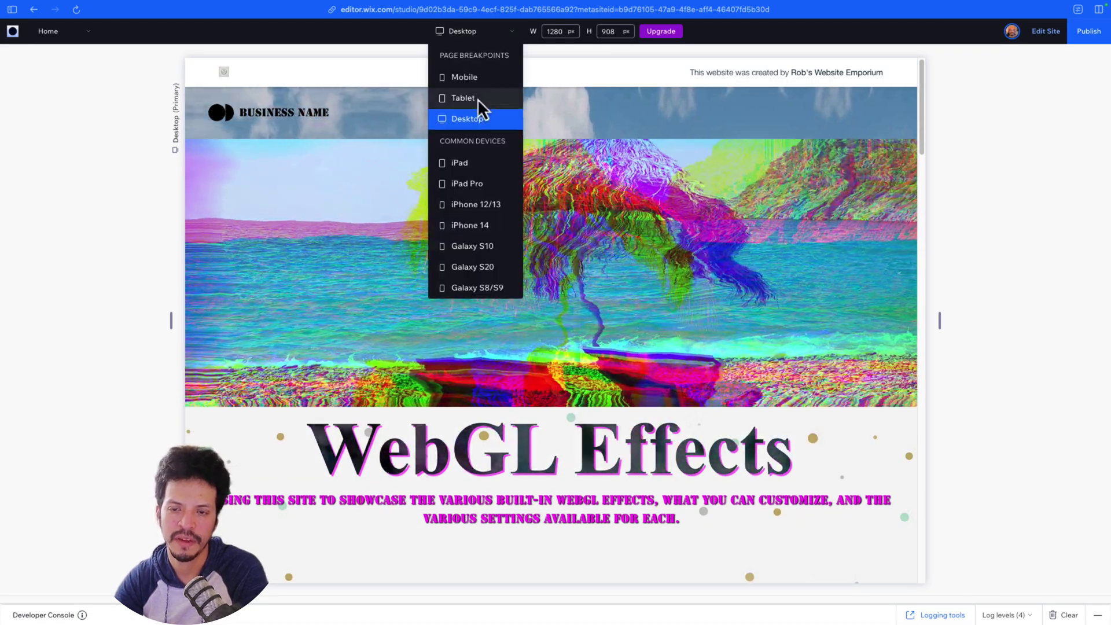
{"action": "left_click", "coordinate": [477, 99]}
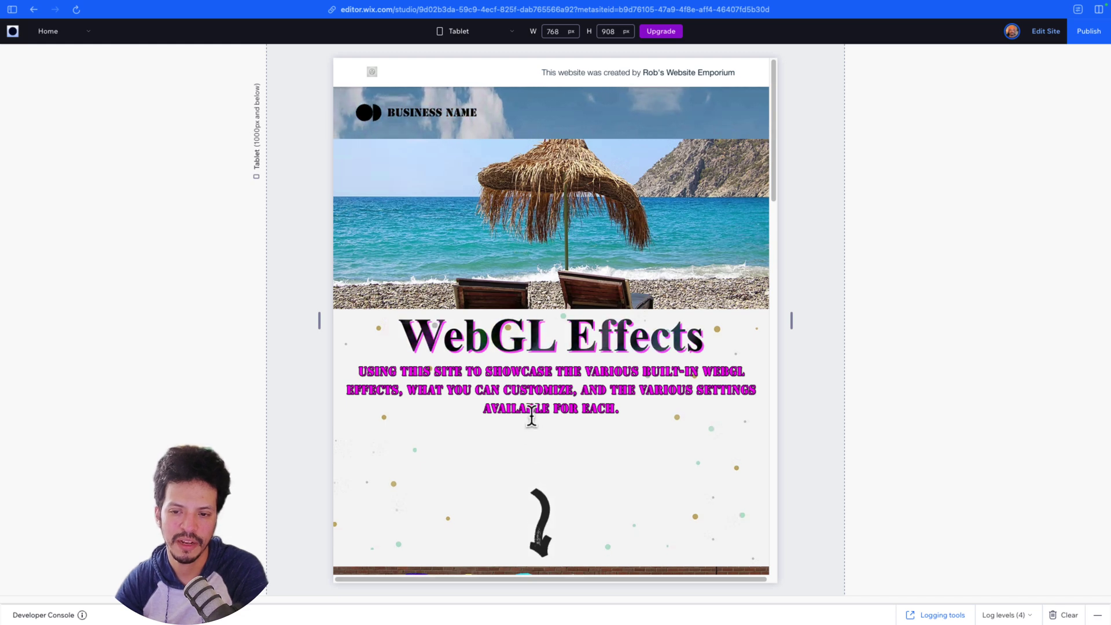
{"action": "scroll", "coordinate": [479, 320], "scroll_direction": "down", "scroll_amount": 5}
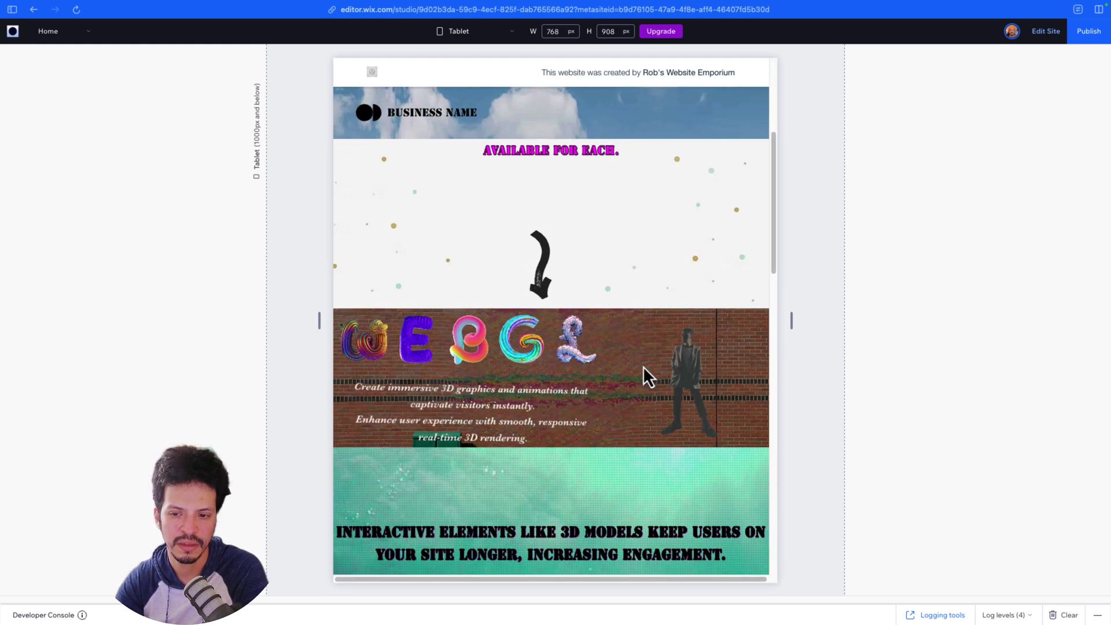
{"action": "scroll", "coordinate": [440, 379], "scroll_direction": "down", "scroll_amount": 15}
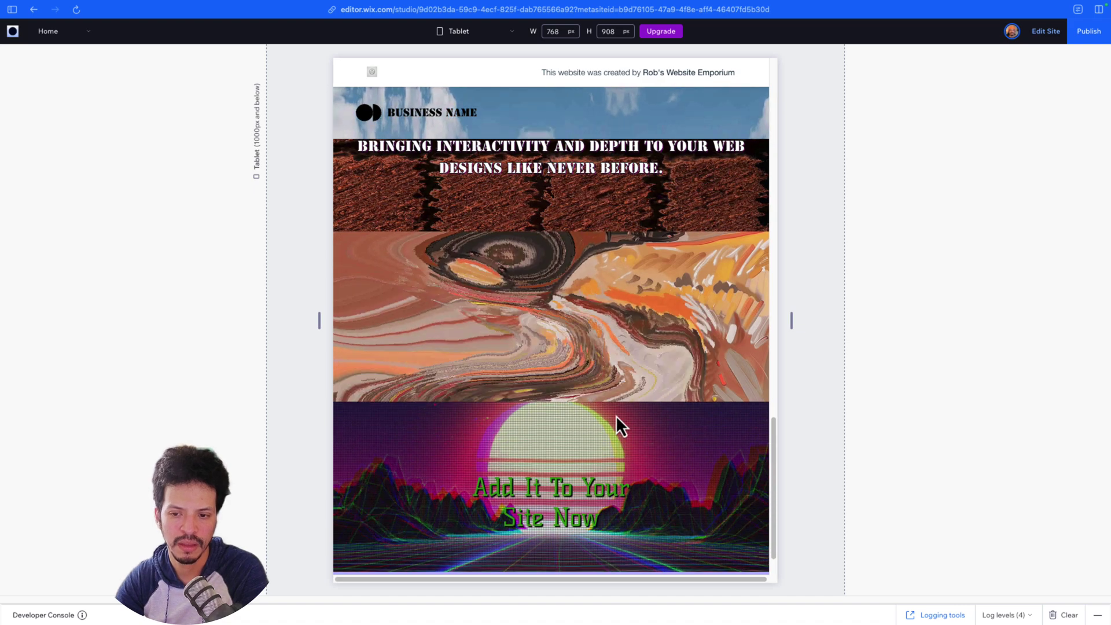
{"action": "scroll", "coordinate": [615, 423], "scroll_direction": "down", "scroll_amount": 2}
{"action": "scroll", "coordinate": [708, 456], "scroll_direction": "up", "scroll_amount": 20}
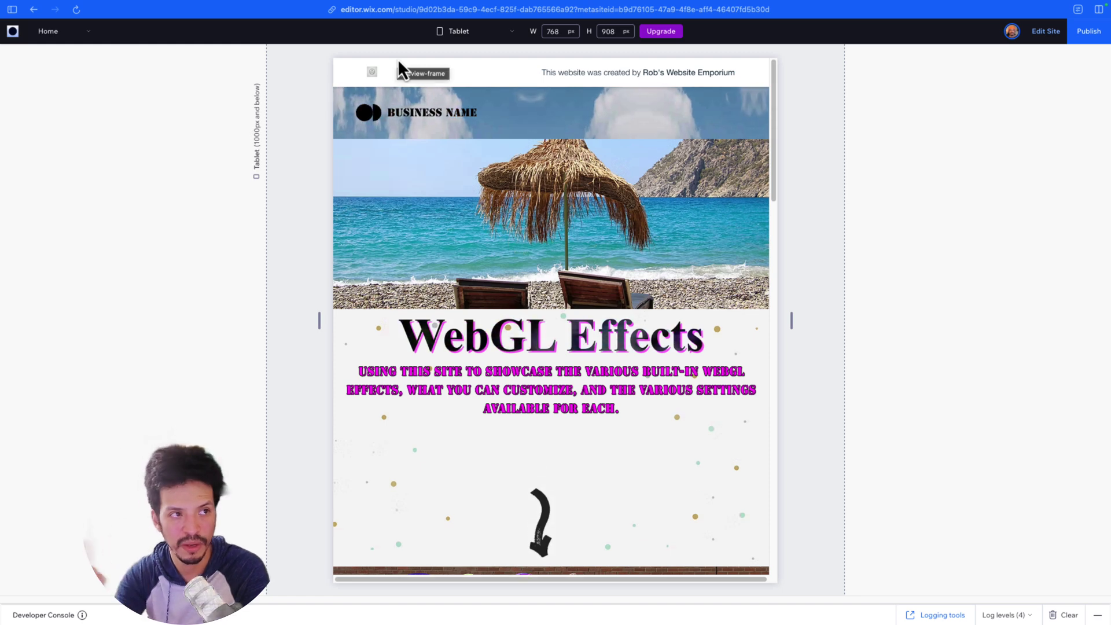
{"action": "left_click", "coordinate": [1046, 31]}
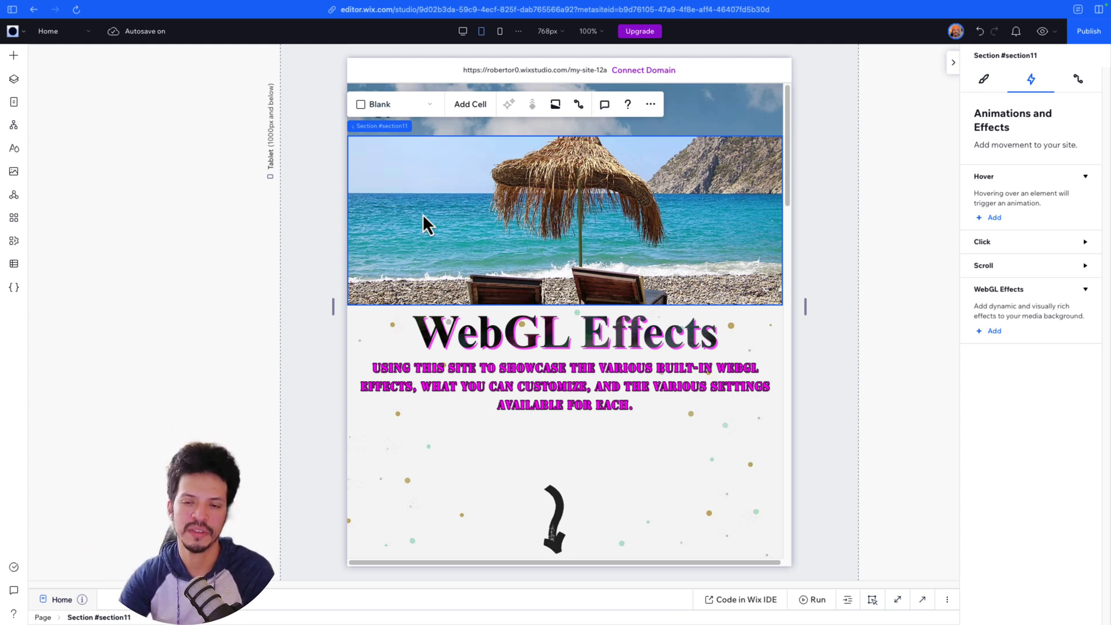
Delete Section #section11 and switch back to the Desktop breakpoint
{"action": "key", "text": "Delete"}
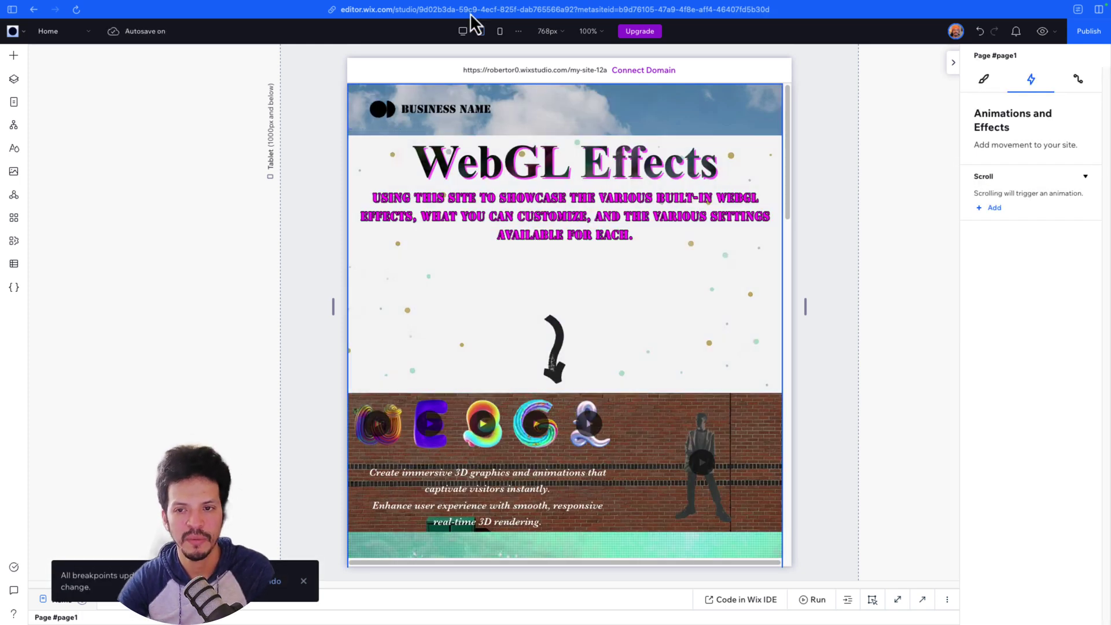
{"action": "left_click", "coordinate": [463, 31]}
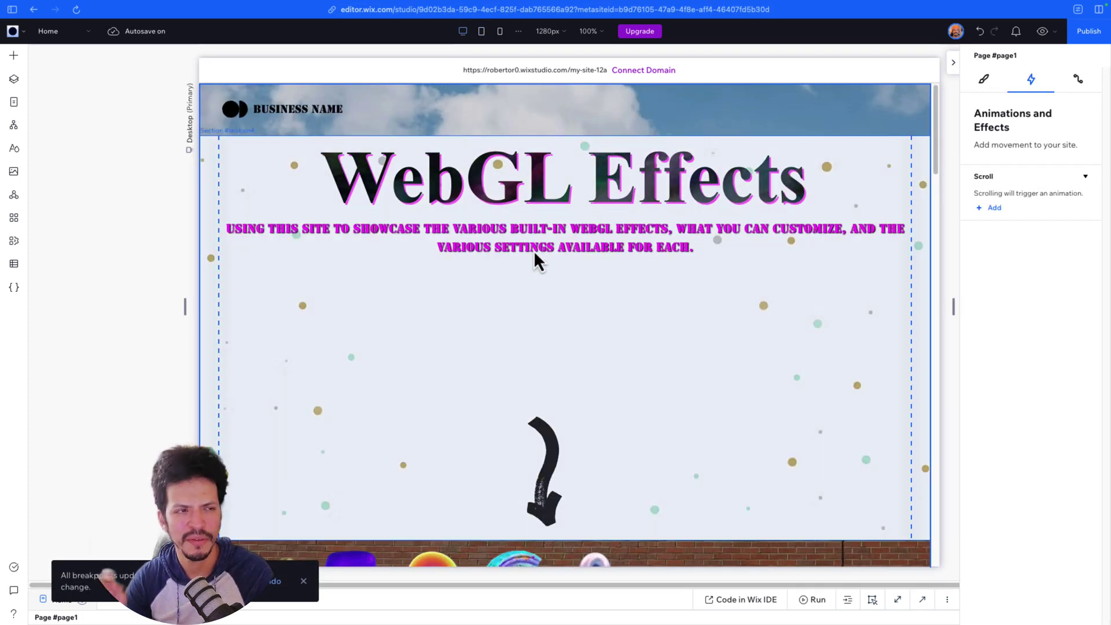